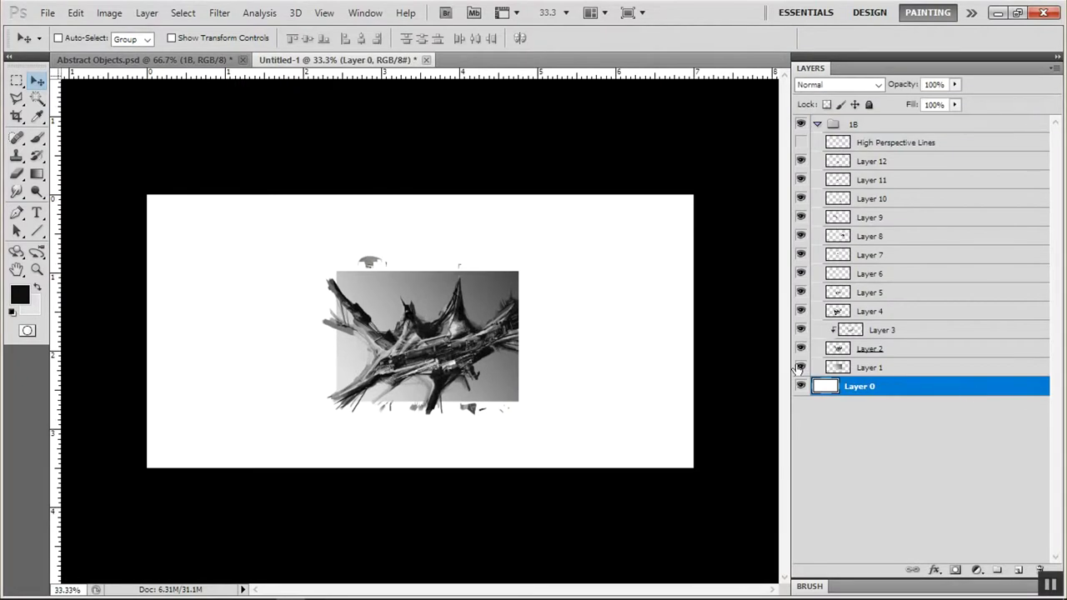
- Fill the Layer 0 background with a diagonal gradient from medium grey at the right to light grey at the left
left_click(20, 294)
key("Return")
key("g")
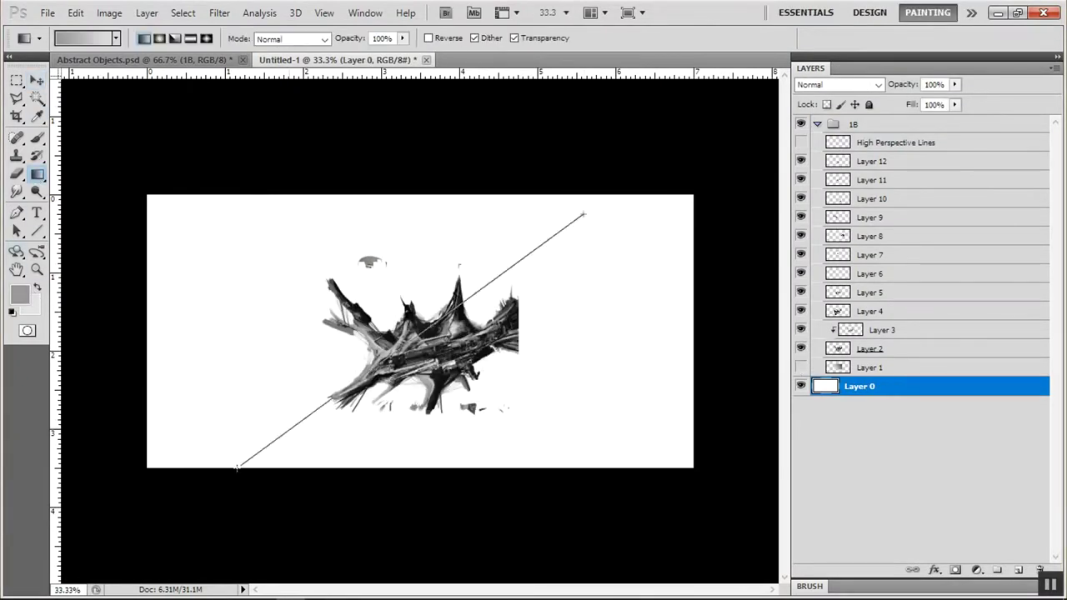
left_click_drag(517, 225, 305, 428)
left_click_drag(208, 250, 369, 432)
left_click(20, 294)
key("Return")
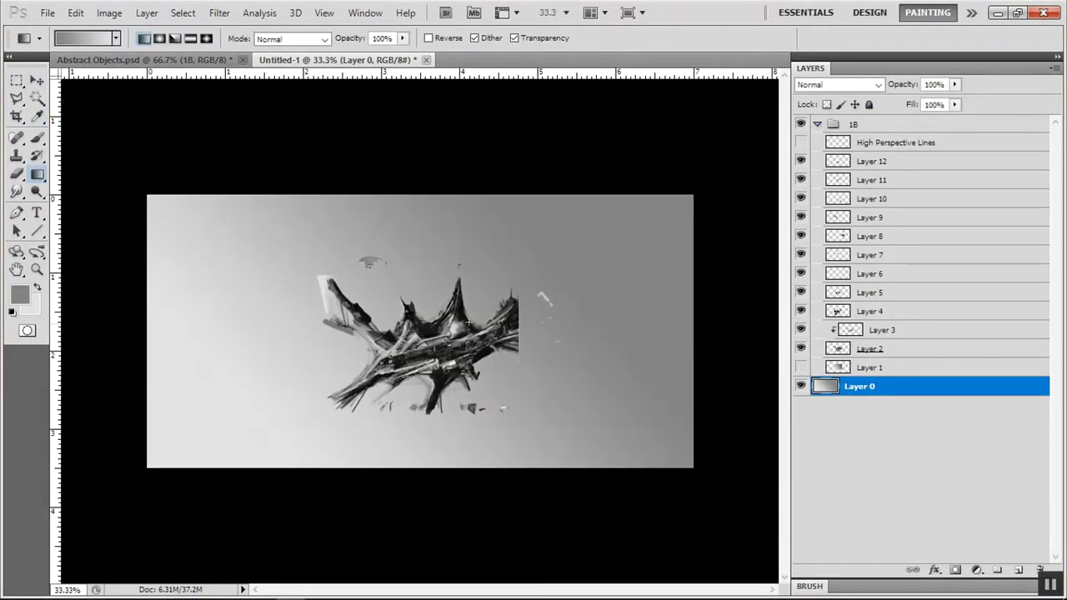
- Erase the large pale fragment floating beside the left wing of the structure
key("z")
key("ctrl+plus")
key("ctrl+plus")
left_click_drag(496, 592, 514, 592)
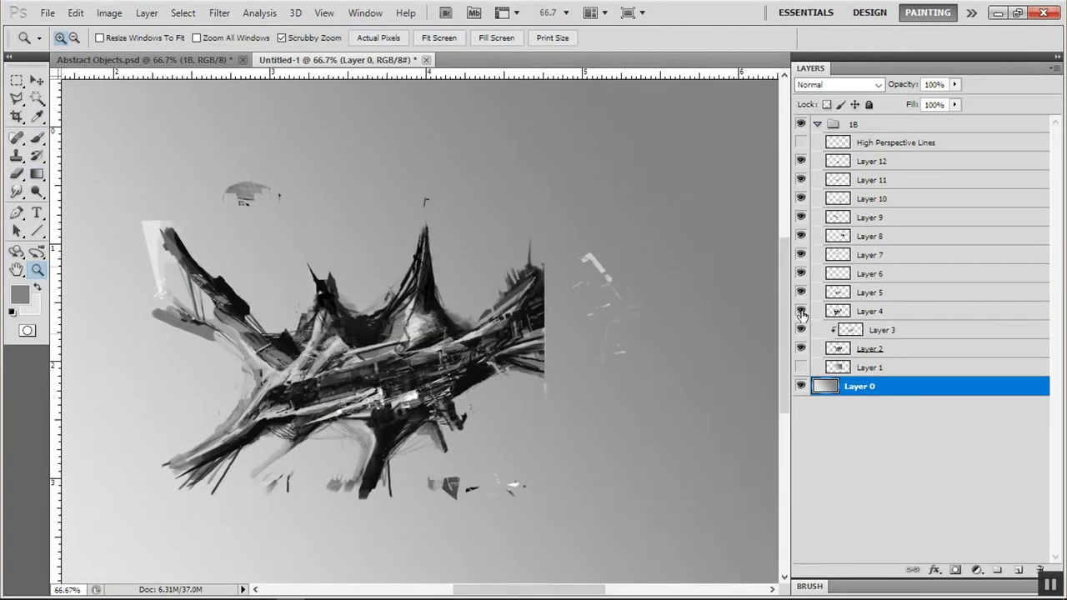
left_click(958, 300)
key("e")
mouse_move(146, 223)
left_mouse_down()
mouse_move(185, 238)
mouse_move(172, 292)
left_mouse_up()
- Erase the leftover light marks on both sides of the structure, working up through Layers 8, 9 and 10
key("alt+bracketright")
key("alt+bracketright")
key("alt+bracketright")
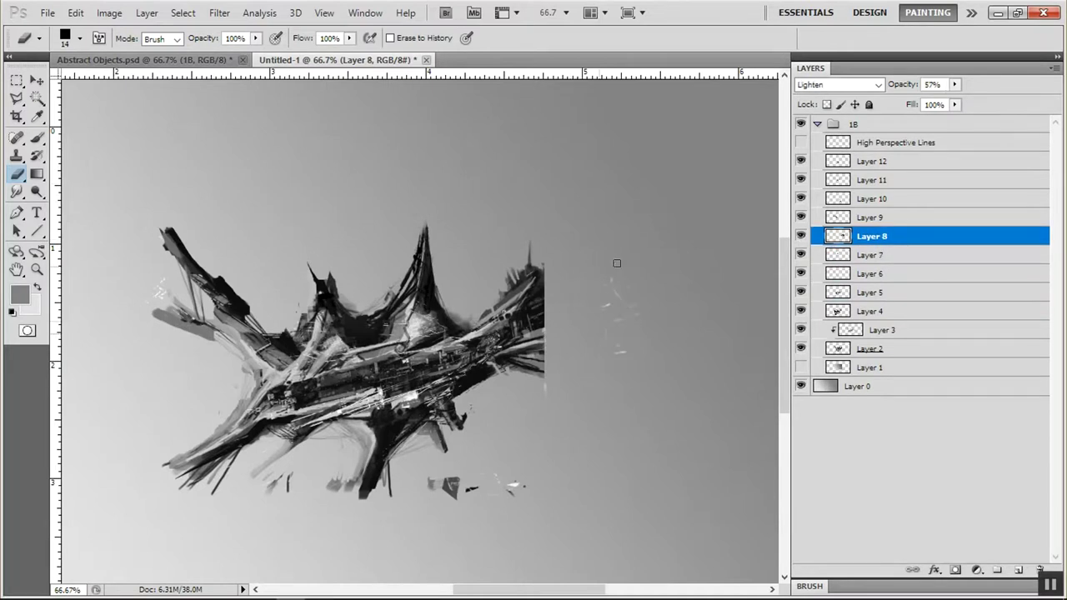
key("alt+bracketright")
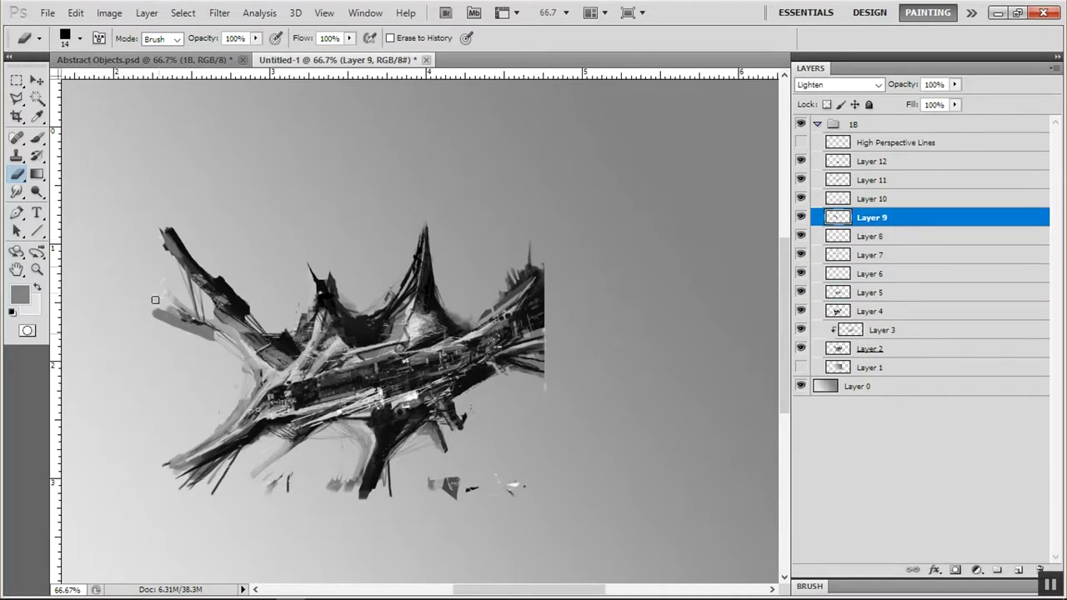
key("alt+bracketright")
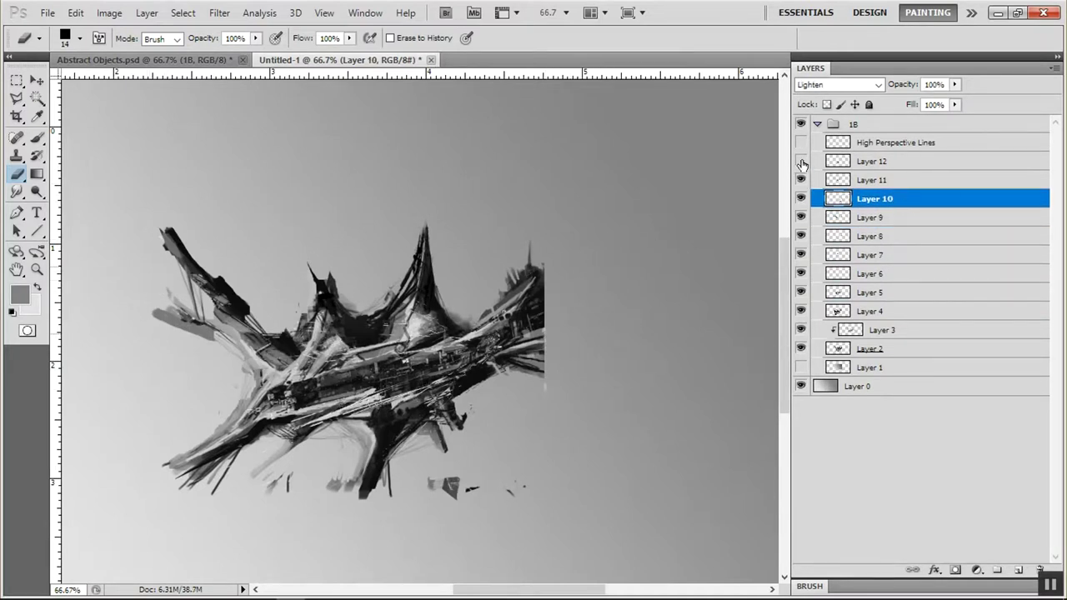
- Erase the loose fragments beneath the structure and along its right end on Layer 2
left_click(800, 367)
left_click(871, 348)
mouse_move(442, 488)
left_mouse_down()
mouse_move(520, 497)
mouse_move(281, 460)
mouse_move(356, 469)
mouse_move(365, 490)
mouse_move(376, 483)
left_mouse_up()
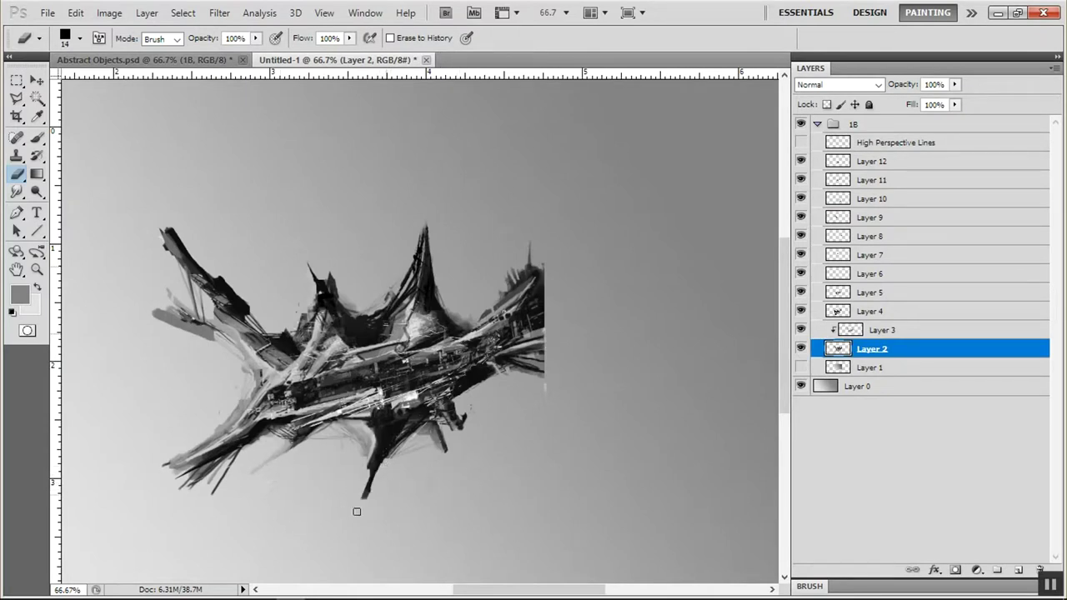
left_click_drag(541, 387, 523, 374)
- Trim the tail, left wing tips, cut-off right end and tall middle spike into clean tapered points with the Eraser
mouse_move(240, 492)
left_mouse_down()
mouse_move(200, 467)
mouse_move(175, 479)
mouse_move(181, 457)
mouse_move(235, 411)
left_mouse_up()
left_click_drag(139, 312, 190, 326)
left_click_drag(162, 232, 201, 240)
mouse_move(560, 366)
left_mouse_down()
mouse_move(467, 385)
mouse_move(534, 342)
mouse_move(550, 308)
mouse_move(510, 350)
mouse_move(542, 293)
left_mouse_up()
mouse_move(540, 339)
left_mouse_down()
mouse_move(550, 275)
mouse_move(497, 302)
left_mouse_up()
mouse_move(428, 246)
left_mouse_down()
mouse_move(432, 283)
mouse_move(428, 241)
mouse_move(414, 267)
left_mouse_up()
left_click(820, 277)
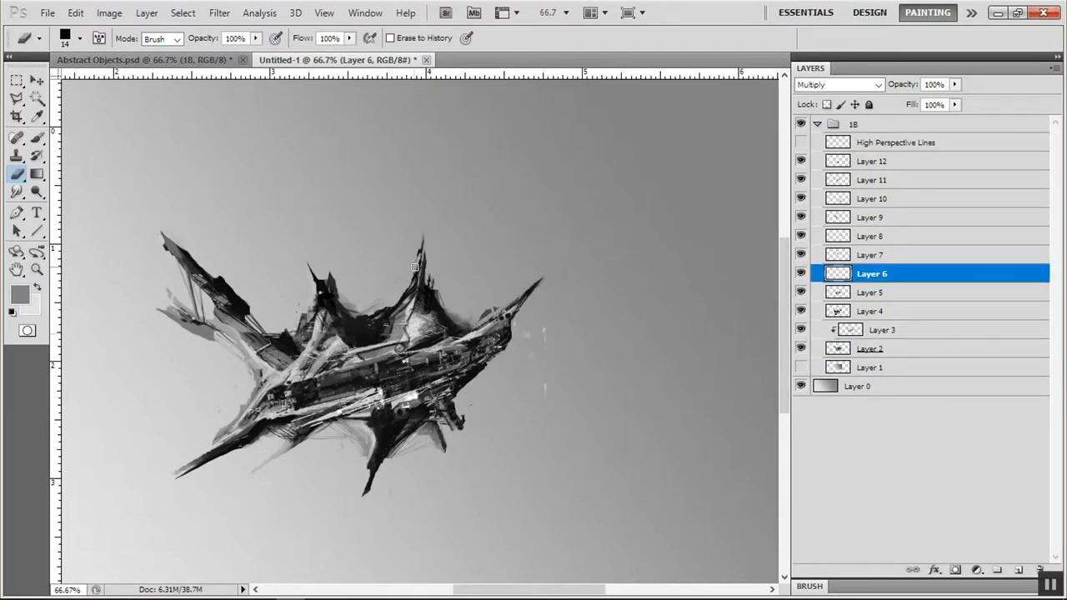
- On Layer 2, paint a dark two-pronged bow extending from the ship's right end
left_click(872, 350)
key("b")
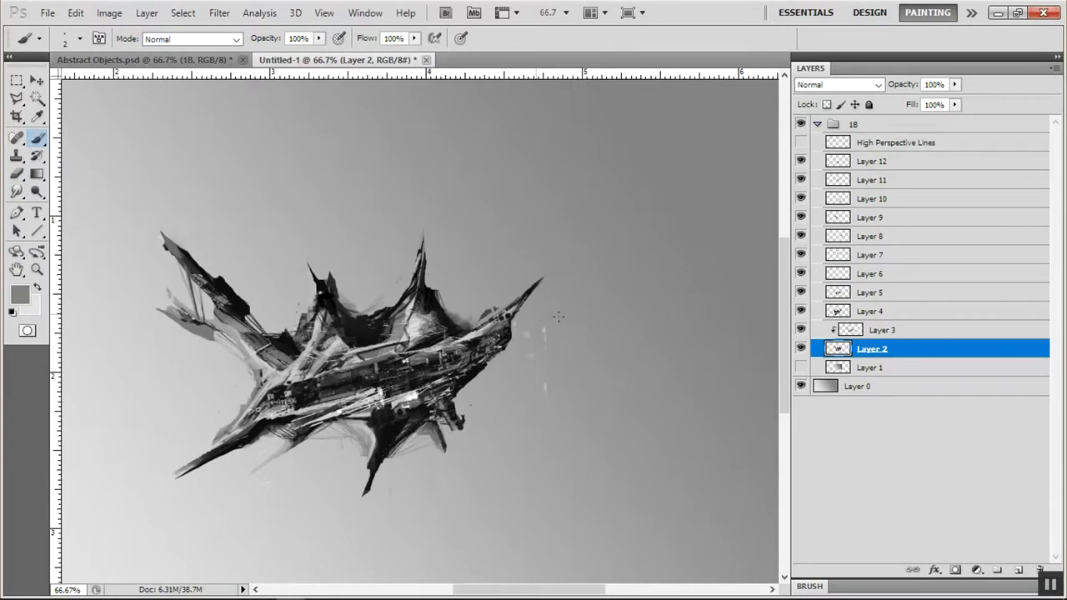
right_click(556, 321)
left_click_drag(560, 258, 577, 258)
key("Return")
left_click(482, 350, "alt")
left_click_drag(510, 335, 558, 272)
key("d")
mouse_move(531, 335)
left_mouse_down()
mouse_move(526, 308)
mouse_move(557, 282)
mouse_move(508, 350)
left_mouse_up()
- Refine the bow's prongs, erasing excess and painting in black with an 8 px brush
key("e")
right_click(597, 265)
key("Return")
key("b")
right_click(550, 317)
type("8")
key("Return")
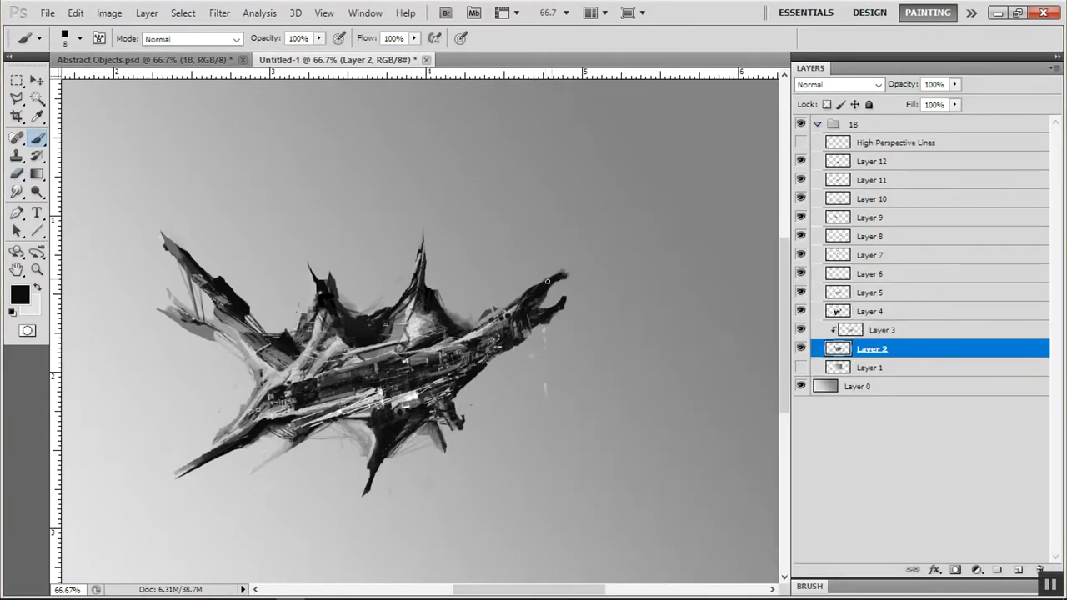
- Sharpen the bow's prongs and paint a small dark grey fin beneath the bow in a sampled colour
key("e")
key("b")
left_click(516, 322, "alt")
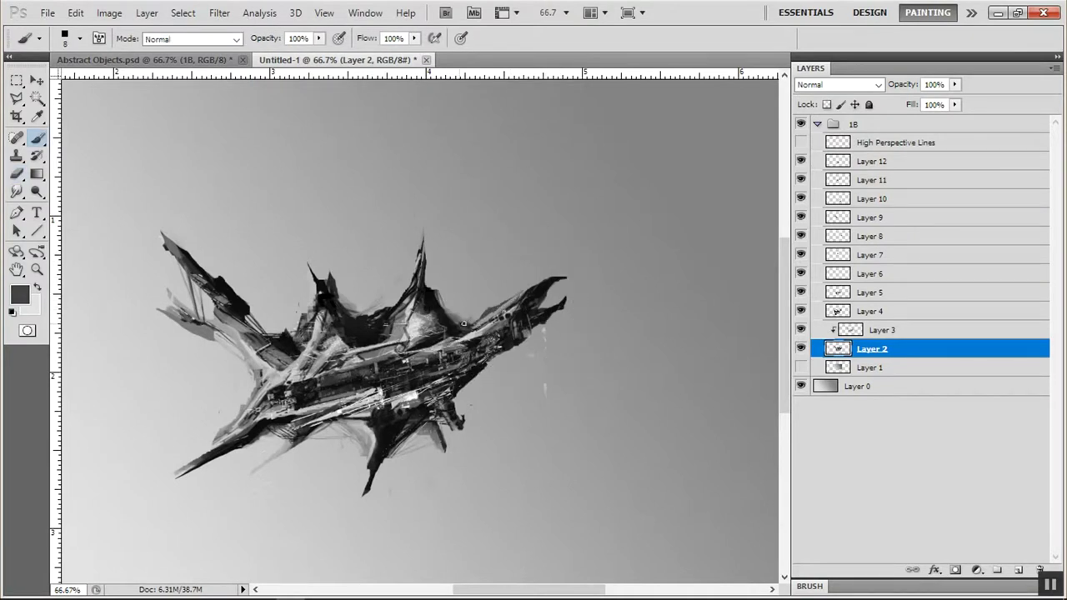
key("e")
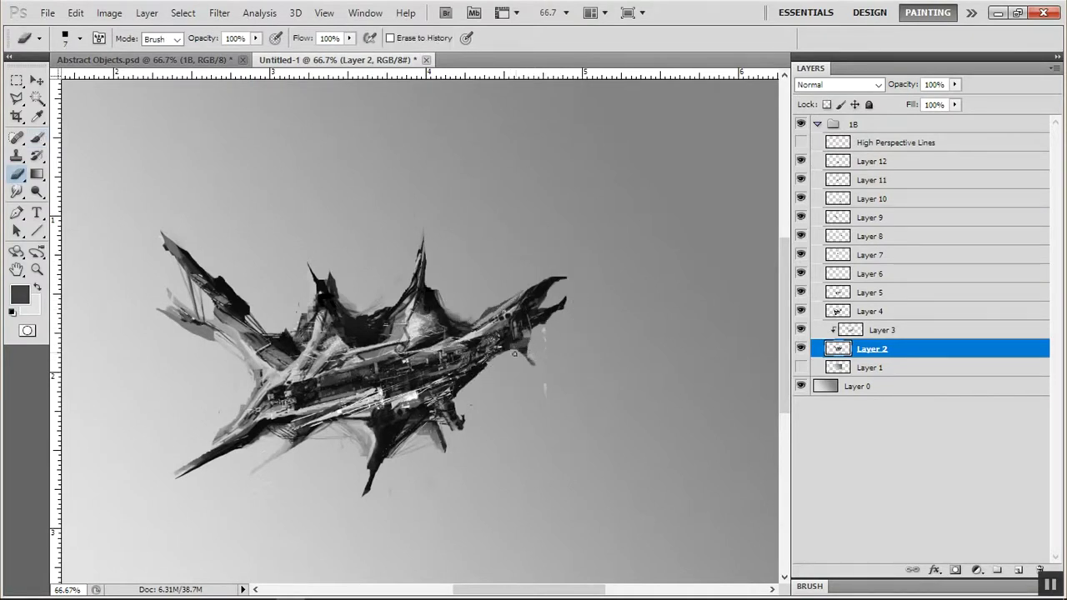
- Toggle layers to locate the stray light specks beside the bow and erase them from their layers
left_click(804, 236)
left_click(894, 349)
left_click(801, 255)
left_click(801, 255)
left_click(813, 255)
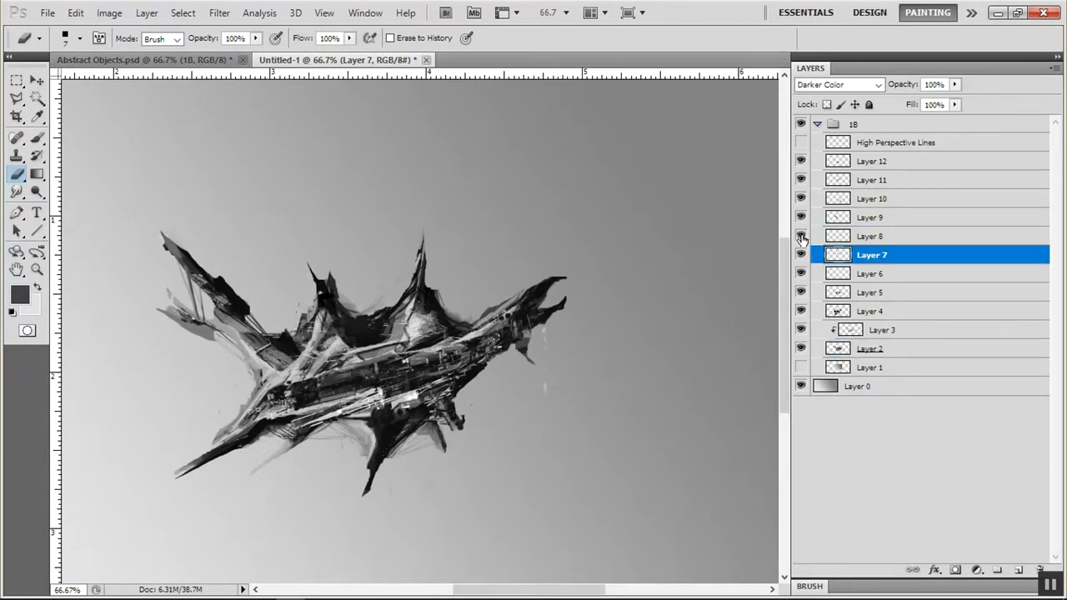
left_click(801, 311)
left_click(801, 349)
left_click(801, 349)
left_click(801, 218)
key("alt+bracketleft")
key("alt+bracketleft")
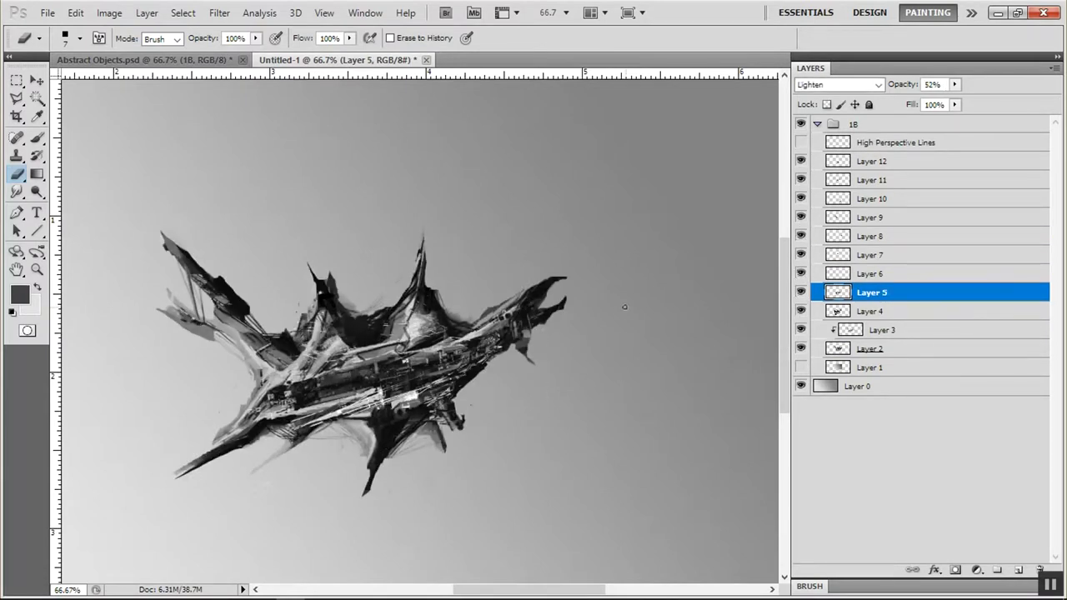
- Paint fine black detail in the bow's fork and fin on Layer 2 with a 2 px brush
key("b")
right_click(524, 337)
key("Return")
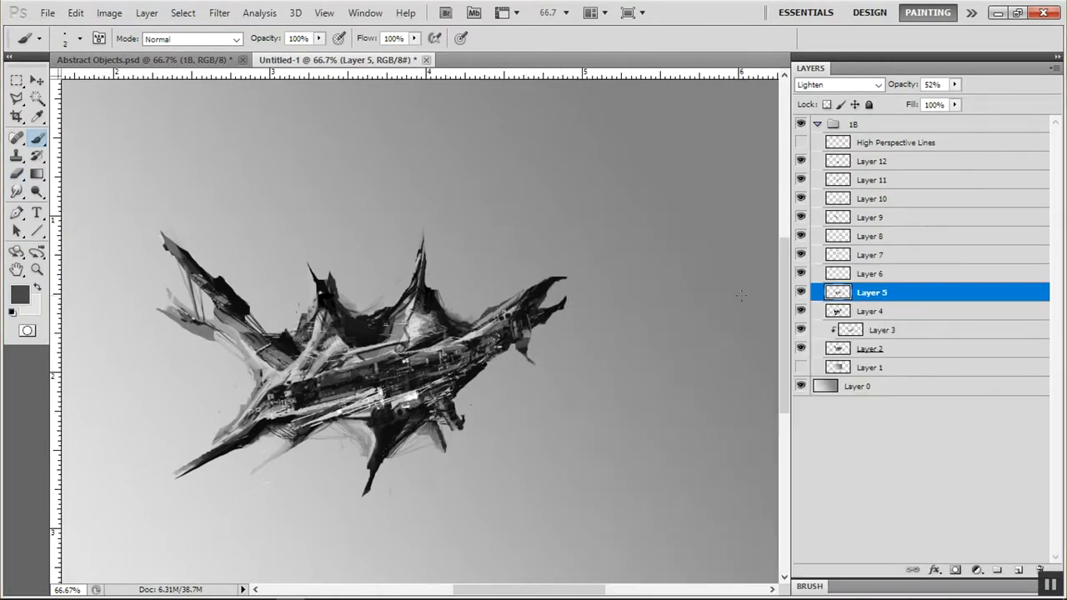
key("alt+bracketleft")
key("alt+bracketleft")
key("alt+bracketleft")
left_click(547, 299, "alt")
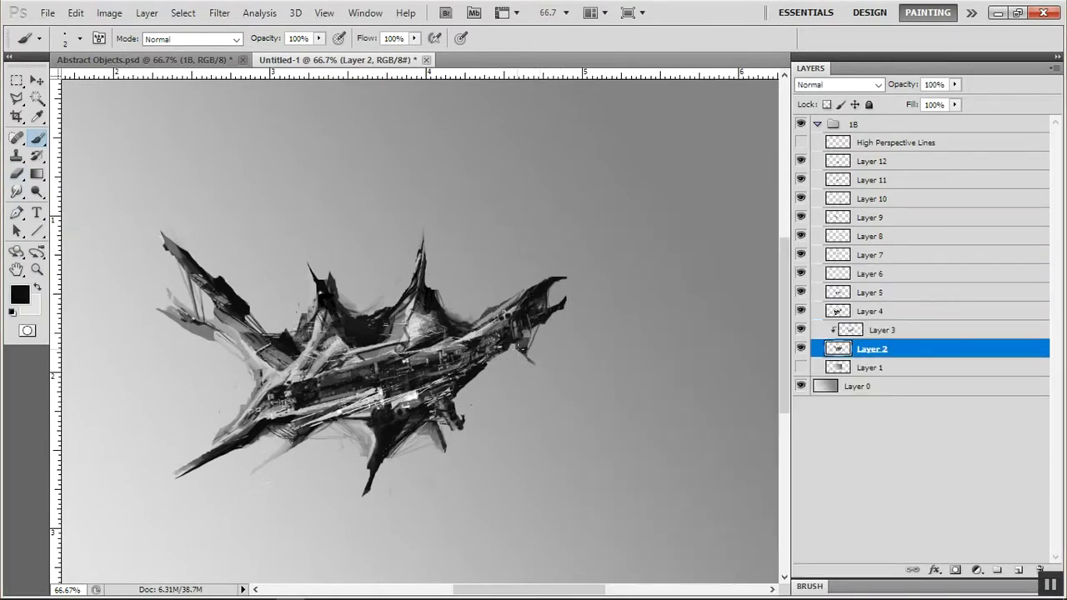
- Above Layer 4, draw two 1 px black rigging lines from the upper left wing to the first spike and rasterize them
key("u")
left_click(748, 211)
key("ctrl+z")
key("alt+bracketright")
key("alt+bracketright")
key("alt+bracketright")
left_click(1017, 569)
left_click_drag(224, 284, 321, 304)
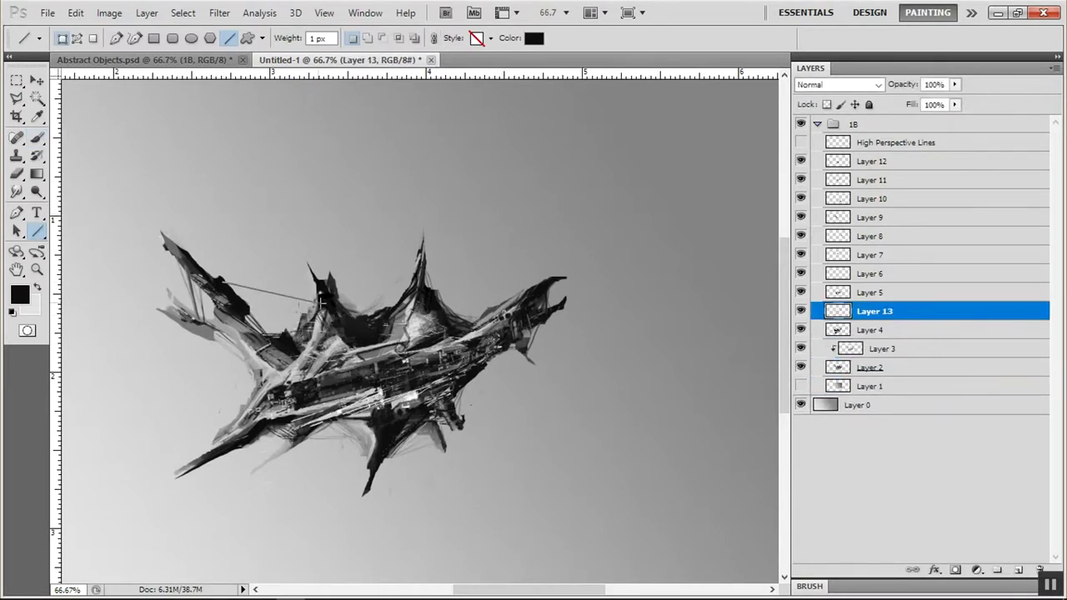
left_click_drag(228, 286, 327, 310)
right_click(958, 310)
left_click(947, 314)
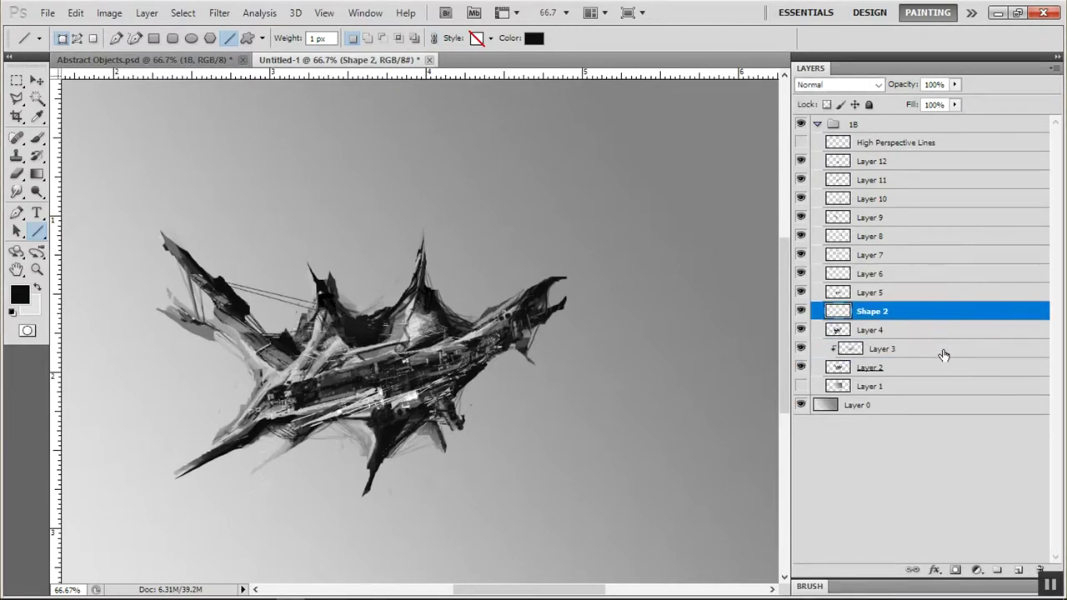
- On Layer 2, outline an extension of the lower left wing with the Polygonal Lasso
key("alt+bracketleft")
key("alt+bracketleft")
key("alt+bracketleft")
key("b")
right_click(180, 227)
key("Escape")
left_click(182, 300, "alt")
left_click(16, 99)
left_click(148, 262)
left_click(144, 299)
left_click(193, 316)
left_click(174, 295)
left_click(148, 261)
- Paint the lower left wing extension in grey and shade its edge black with a 3 px brush
key("b")
mouse_move(174, 302)
left_mouse_down()
mouse_move(209, 325)
mouse_move(185, 305)
left_mouse_up()
left_click(167, 291, "alt")
right_click(185, 302)
type("3")
key("Return")
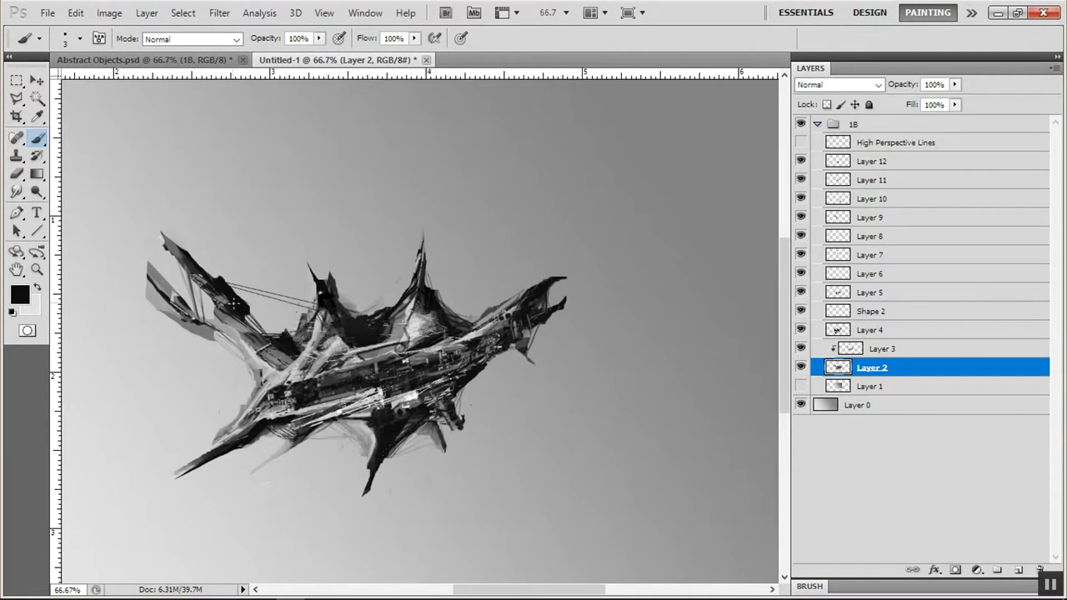
- Thin and sharpen the lower left wing with a 3 px eraser
key("e")
right_click(150, 317)
key("Return")
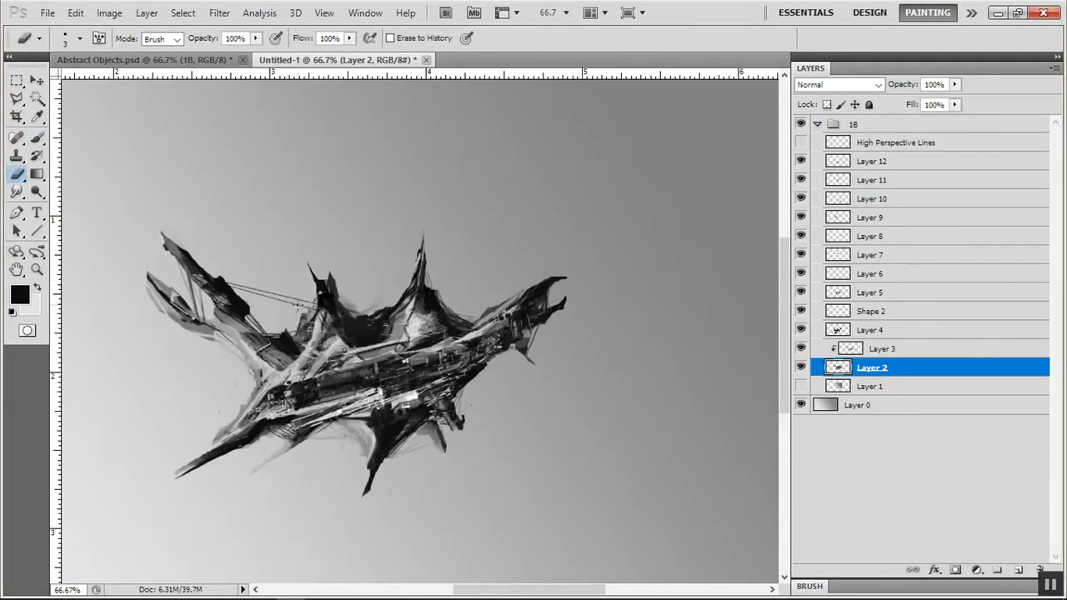
left_click(109, 12)
mouse_move(238, 152)
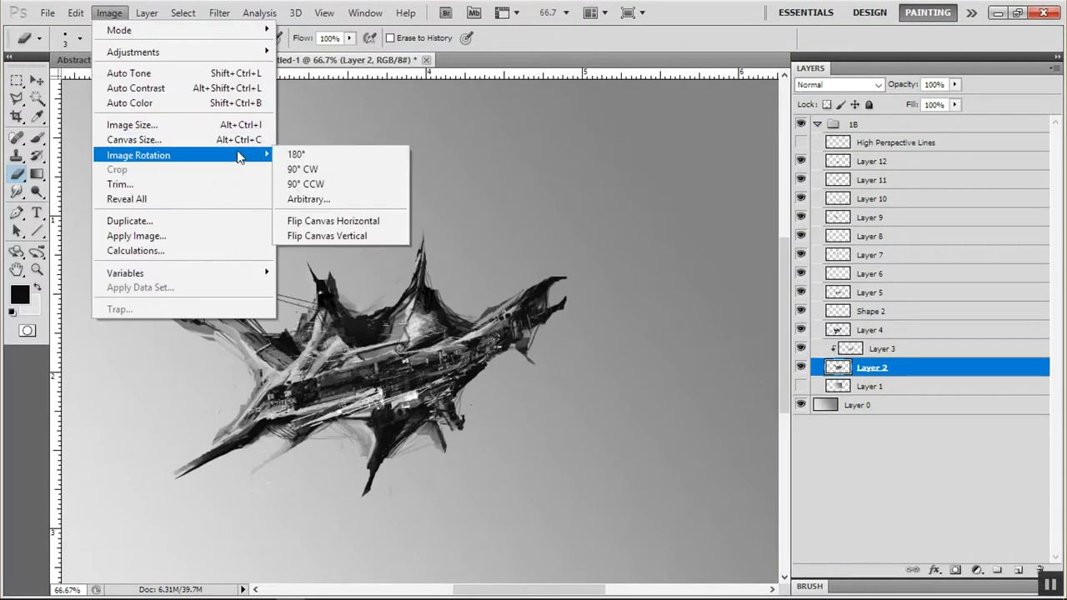
left_click(408, 183)
- Rotate the whole 1B group about 19 degrees counterclockwise with Free Transform
left_click(879, 125)
key("ctrl+t")
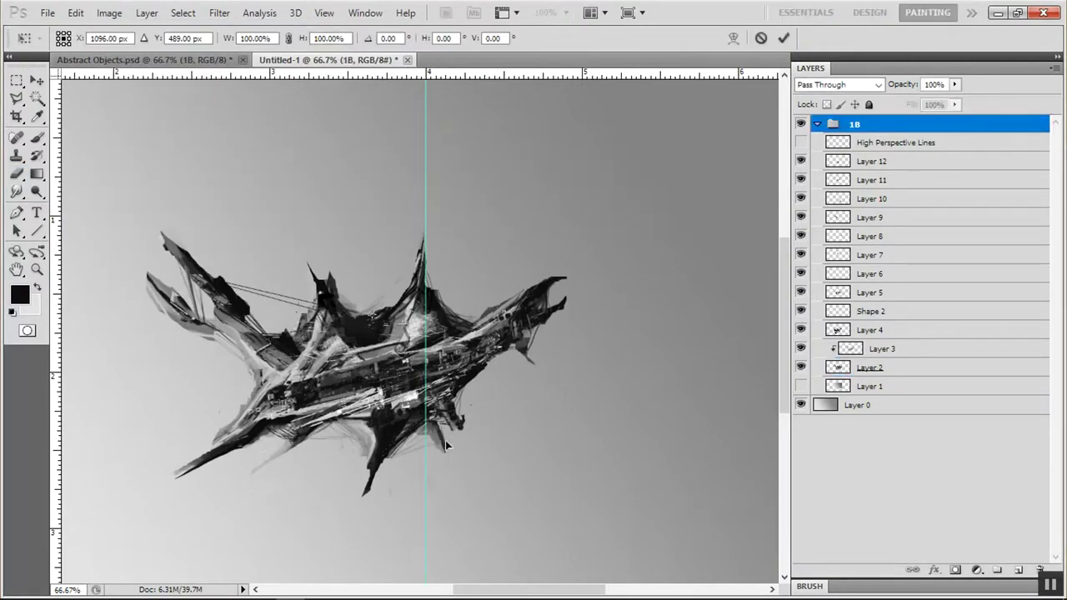
left_click(461, 297, "ctrl+alt")
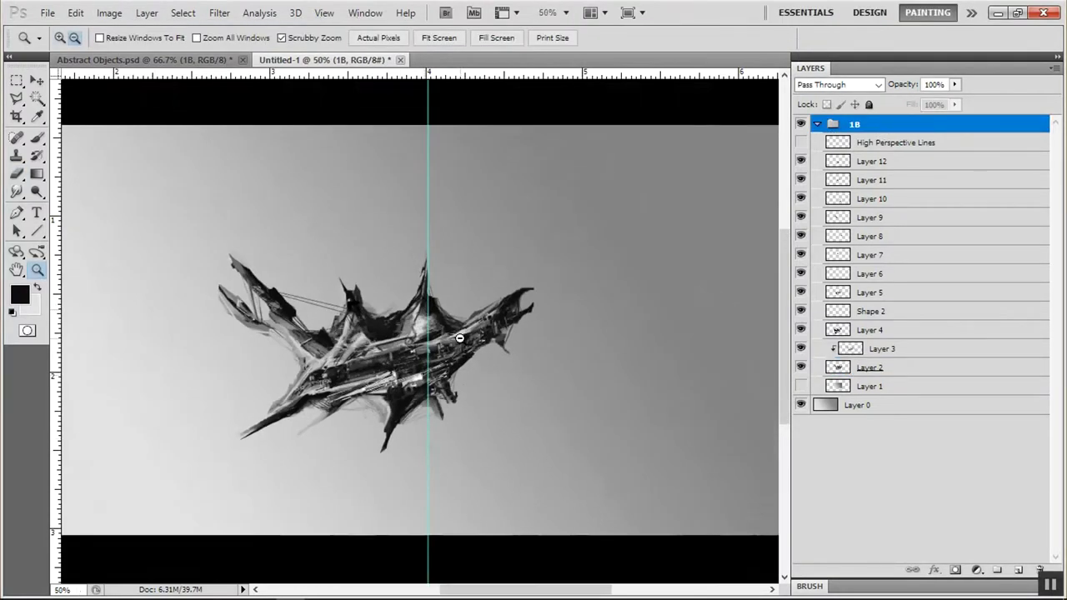
left_click(555, 267, "ctrl+alt")
left_click_drag(442, 575, 522, 570)
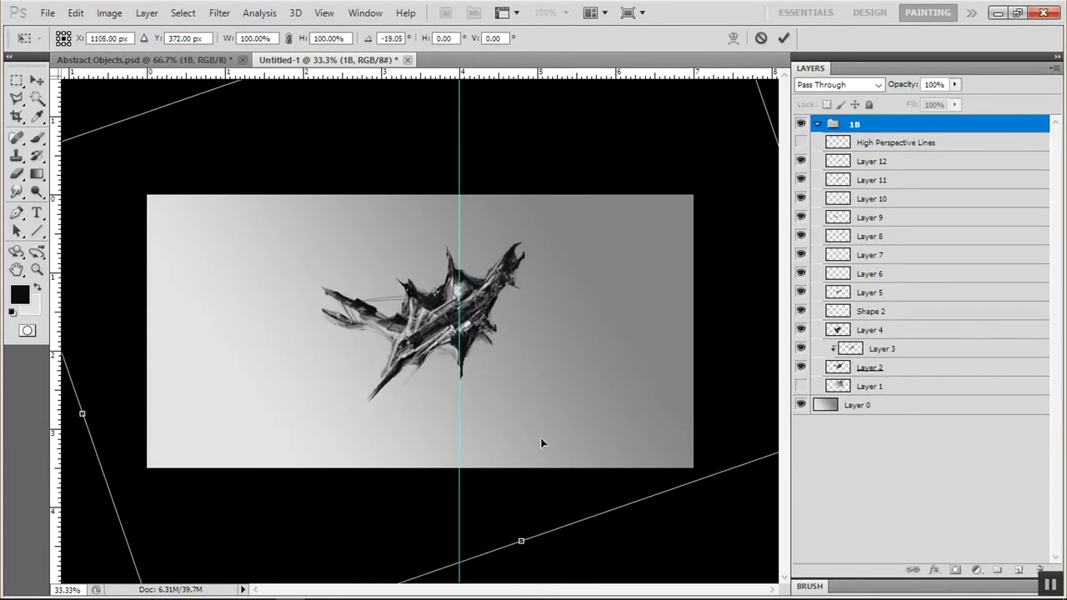
key("Return")
- Extend the tip of the ship's lower spike on Layer 2 with a 3 px black brush
key("b")
left_click(910, 369)
right_click(589, 243)
key("Return")
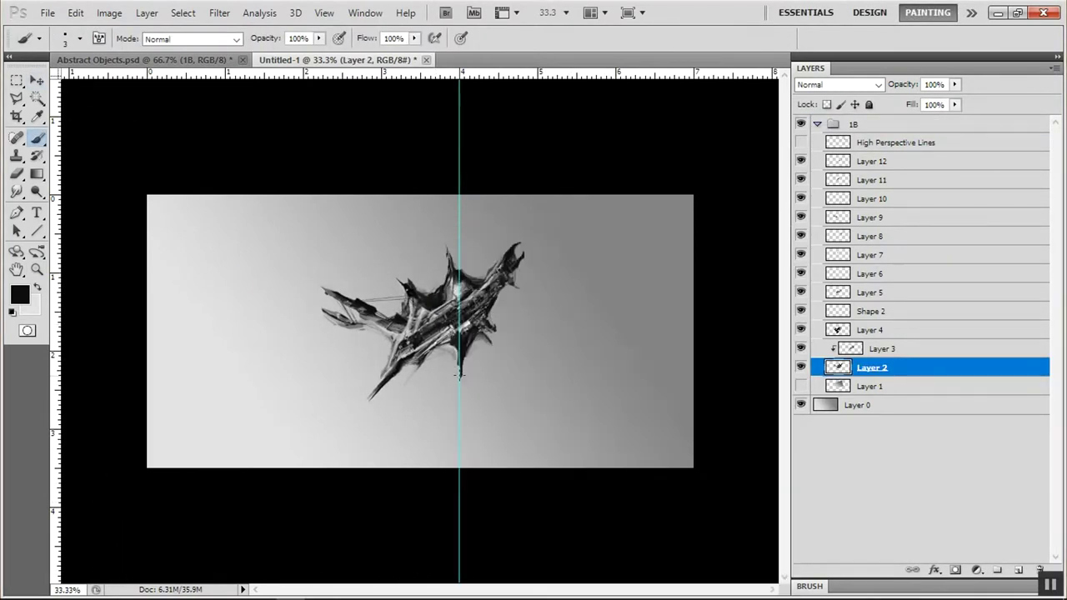
- Hide the guides and rotate the 1B group clockwise until the ship's hull lies roughly horizontal
key("v")
key("ctrl+semicolon")
key("ctrl+t")
key("Escape")
left_click(879, 125)
key("ctrl+t")
left_click_drag(142, 291, 174, 362)
key("Return")
- Draw a 1 px black antenna line rising from the first spike's tip and rasterize its layer
key("z")
key("ctrl+plus")
key("u")
left_click_drag(393, 197, 373, 129)
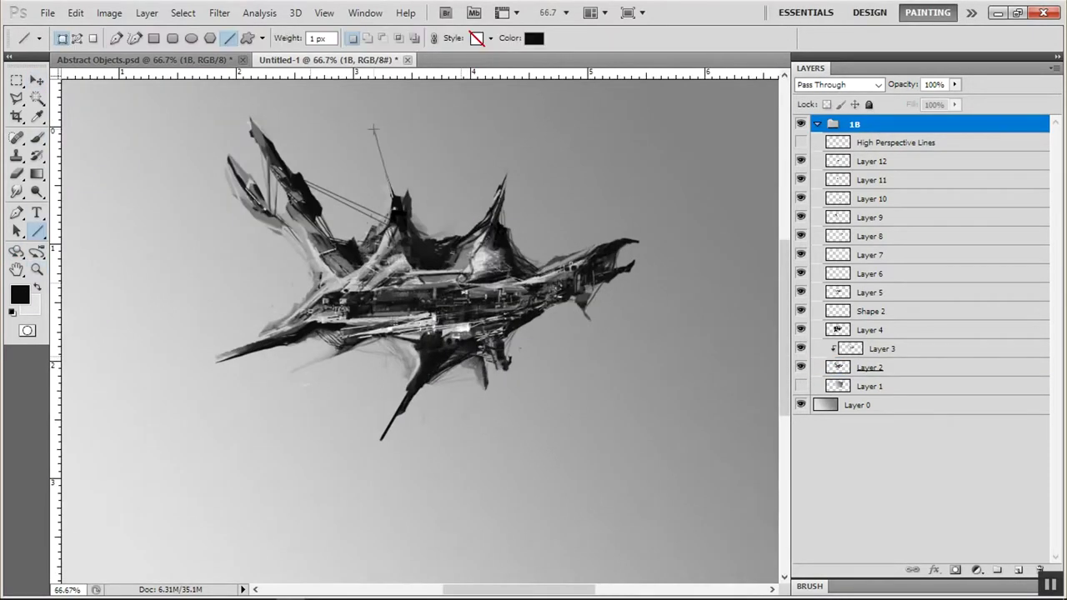
right_click(959, 150)
left_click(954, 275)
- Draw a long 1 px dark grey line extending outward from the tail spike and rasterize its layer
left_click_drag(285, 330, 105, 391)
key("alt")
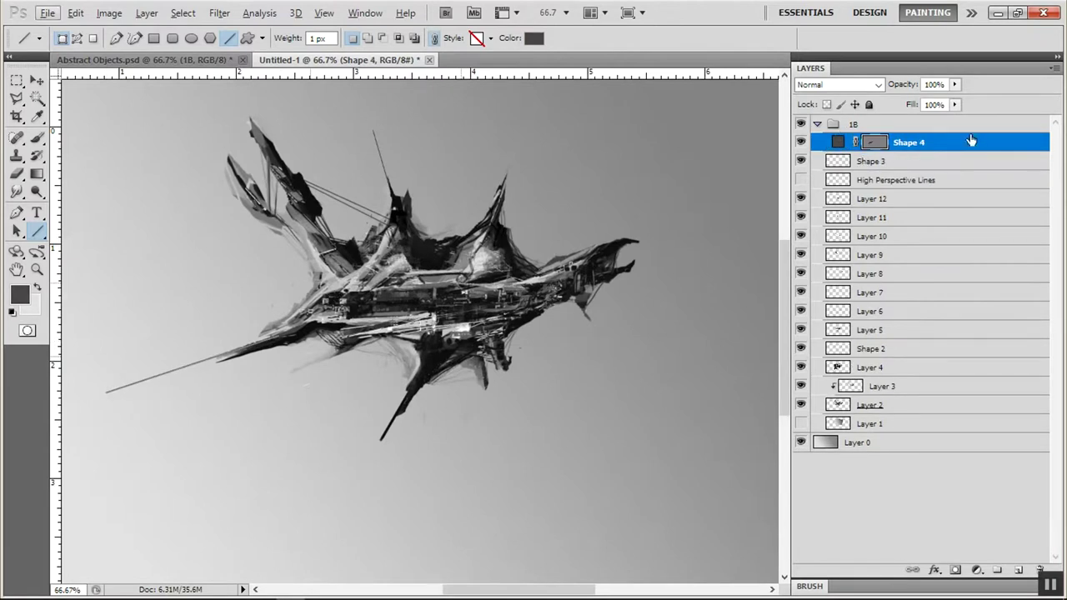
right_click(971, 142)
left_click(966, 268)
- Draw a second 1 px line in black just below the tail line and rasterize its layer
key("d")
left_click_drag(244, 350, 127, 389)
right_click(958, 142)
left_click(963, 268)
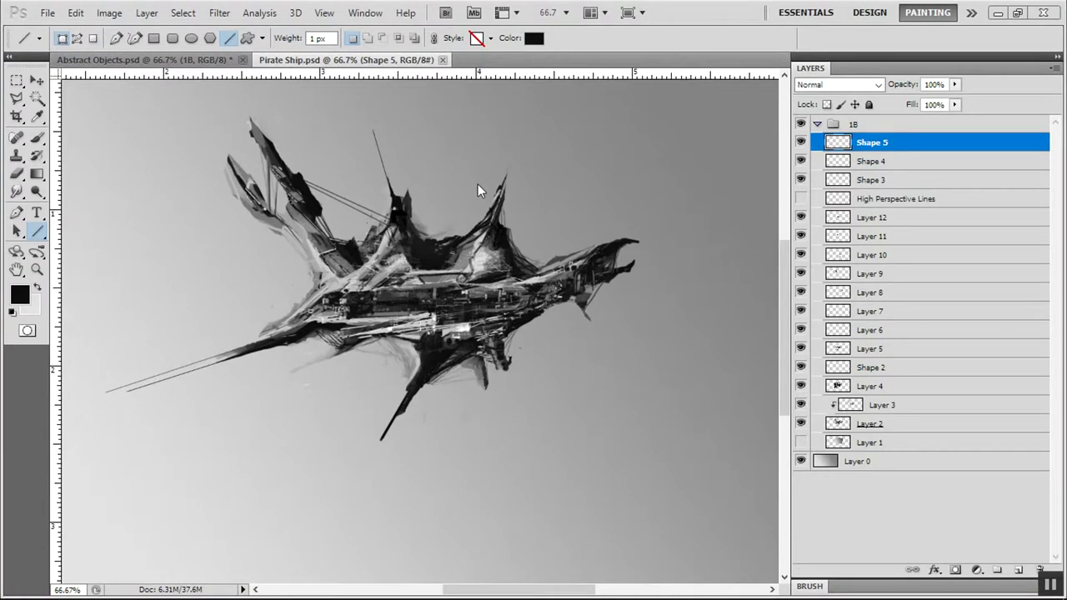
- Add a new layer above Layer 3 and another one beneath Layer 3, clipped to Layer 2
left_click(938, 405)
key("ctrl+shift+alt+n")
right_click(938, 405)
key("Escape")
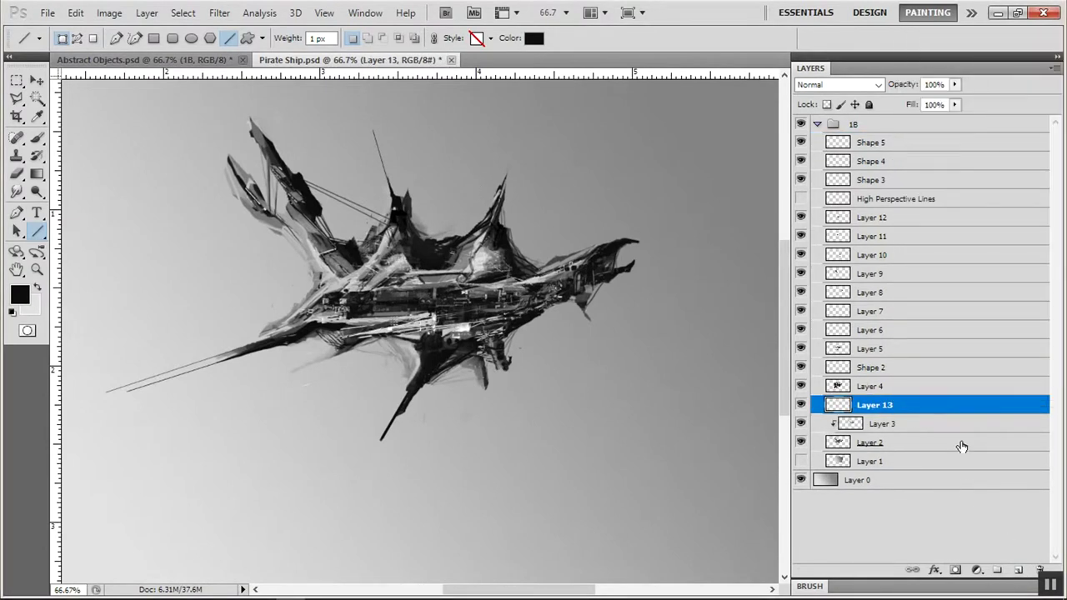
left_click(1018, 570, "ctrl")
- Paint crimson accents across the upper hull and the bases of the spikes with a 10 px brush on the clipped layer
key("b")
right_click(447, 289)
left_click(416, 368)
left_click(19, 294)
left_click(398, 311)
left_click(562, 307)
left_click(19, 294)
left_click(350, 367)
left_click(341, 386)
left_click(562, 307)
mouse_move(478, 236)
left_mouse_down()
mouse_move(454, 266)
mouse_move(399, 252)
mouse_move(399, 262)
mouse_move(370, 269)
mouse_move(486, 269)
left_mouse_up()
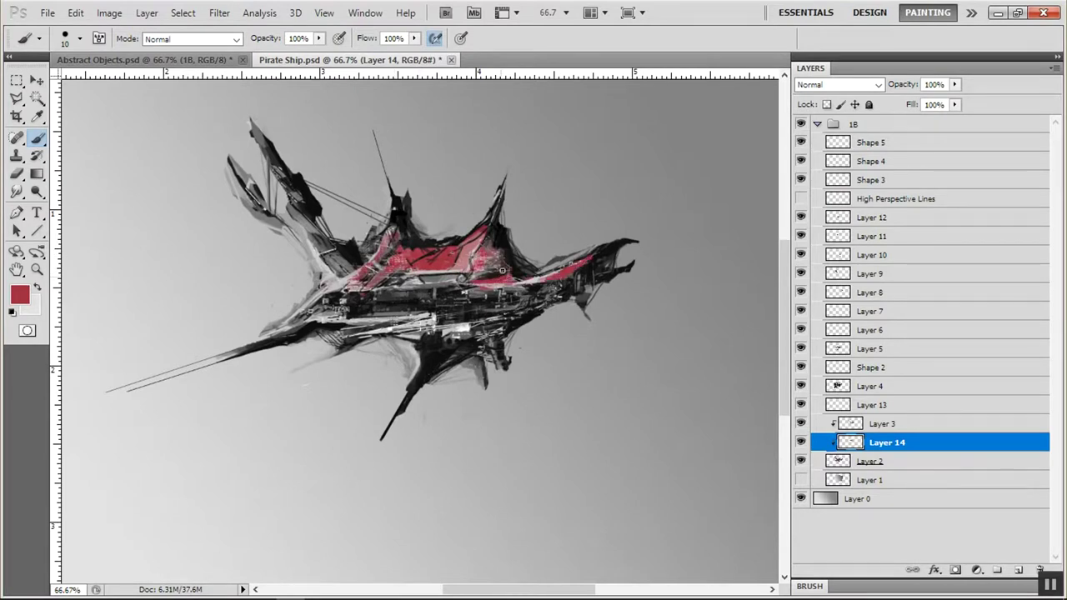
- Set the colour layer's blend mode to Darken and paint brighter red accents on the left wing, tail, spikes and lower hull
left_click(834, 85)
scroll(834, 85, "down", 2)
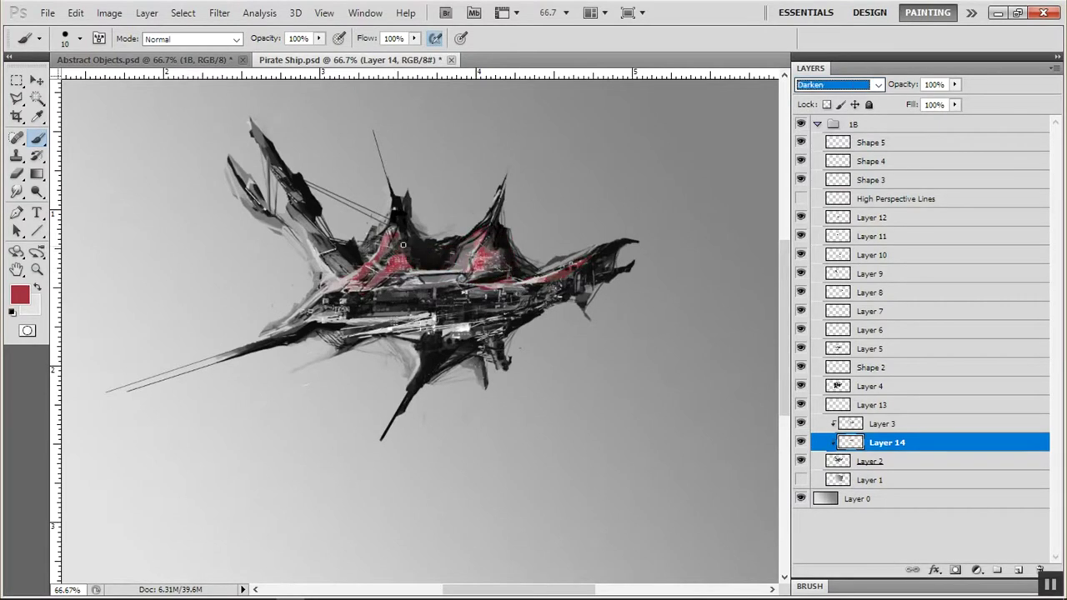
left_click(19, 294)
left_click(391, 333)
left_click(550, 307)
mouse_move(310, 245)
left_mouse_down()
mouse_move(291, 223)
mouse_move(310, 253)
mouse_move(262, 334)
left_mouse_up()
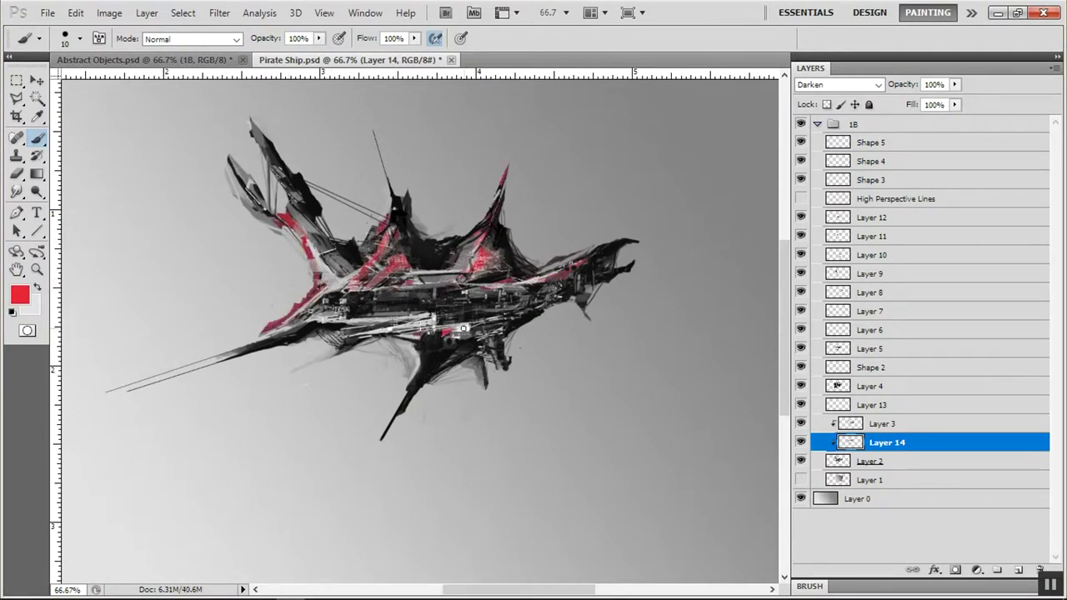
left_click_drag(497, 340, 482, 386)
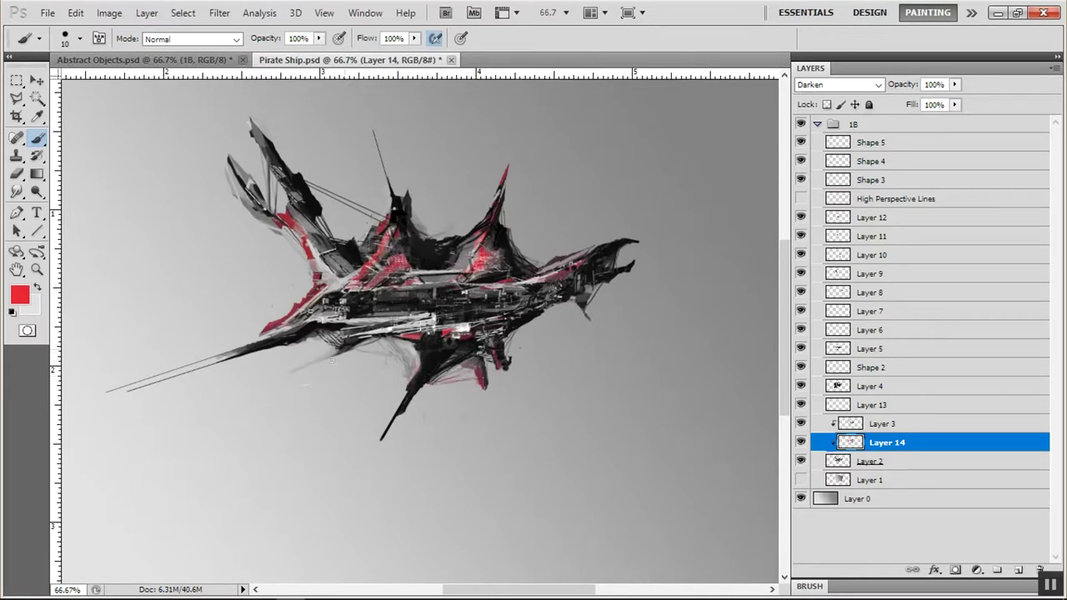
- Paint red along the tail and dark olive-brown over the rear prongs and hull on the Darken colour layer
mouse_move(369, 343)
left_mouse_down()
mouse_move(418, 383)
mouse_move(424, 484)
left_mouse_up()
left_click(20, 294)
left_click(284, 460)
left_click(557, 307)
left_click_drag(324, 303, 416, 319)
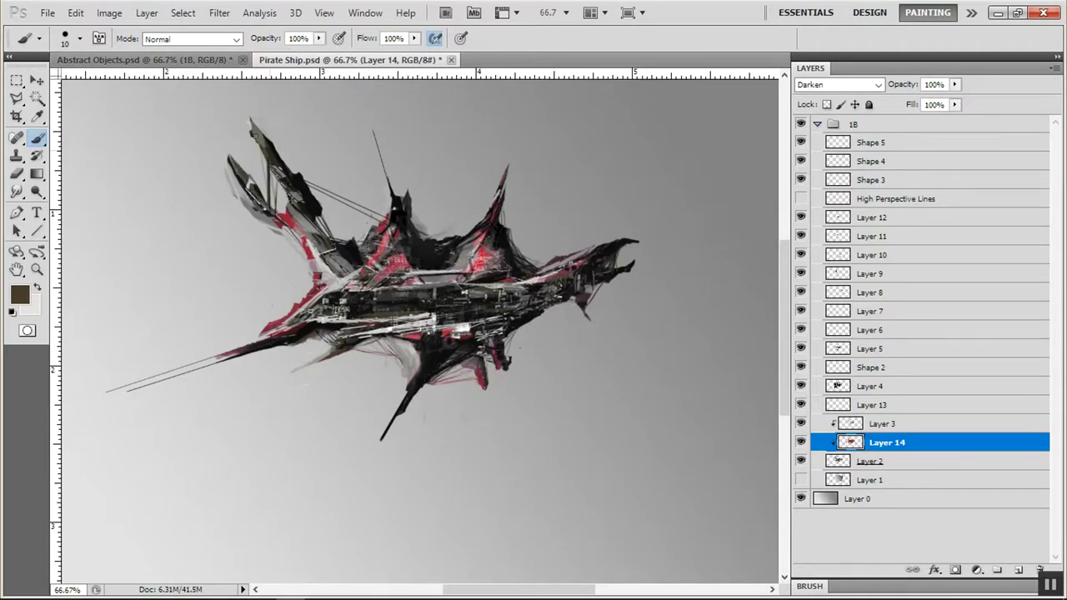
- Add a clipped layer above Layer 14 and set the foreground colour to bright red fc2f3e
left_click(1018, 569)
left_click(19, 295)
left_click(361, 317)
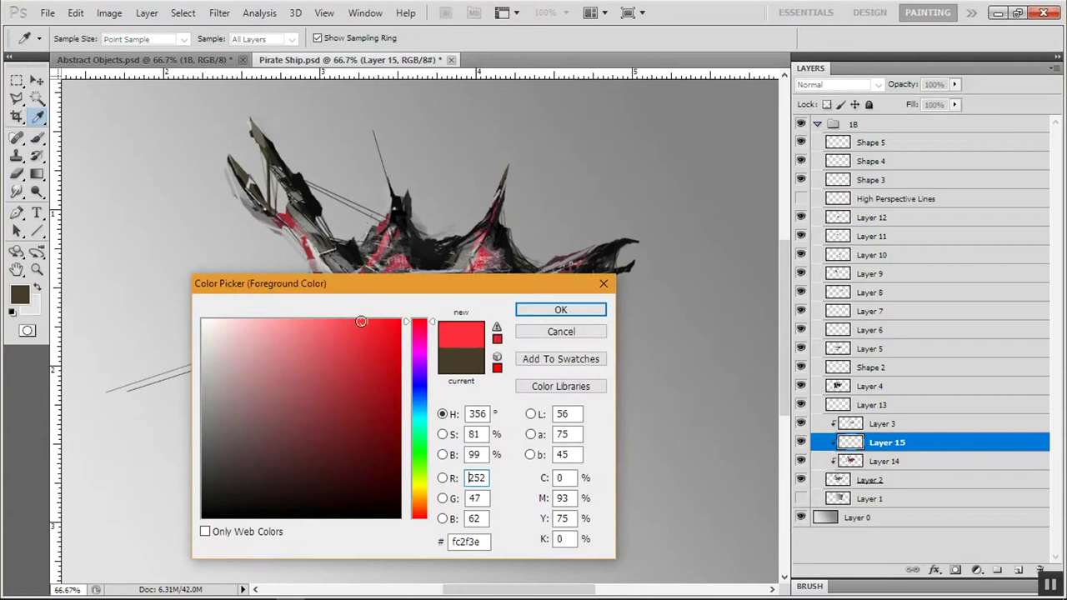
left_click(559, 310)
- Adjust the brush size and paint bright red strokes along the front edges of the two upper spikes
right_click(492, 233)
double_click(500, 321)
left_click_drag(431, 239, 500, 240)
right_click(375, 202)
key("Return")
mouse_move(342, 202)
left_mouse_down()
mouse_move(287, 283)
mouse_move(268, 293)
left_mouse_up()
- Set the blend mode of Layer 15 to Hard Light
left_click(833, 84)
left_click(838, 85)
scroll(840, 86, "down", 11)
scroll(840, 85, "down", 4)
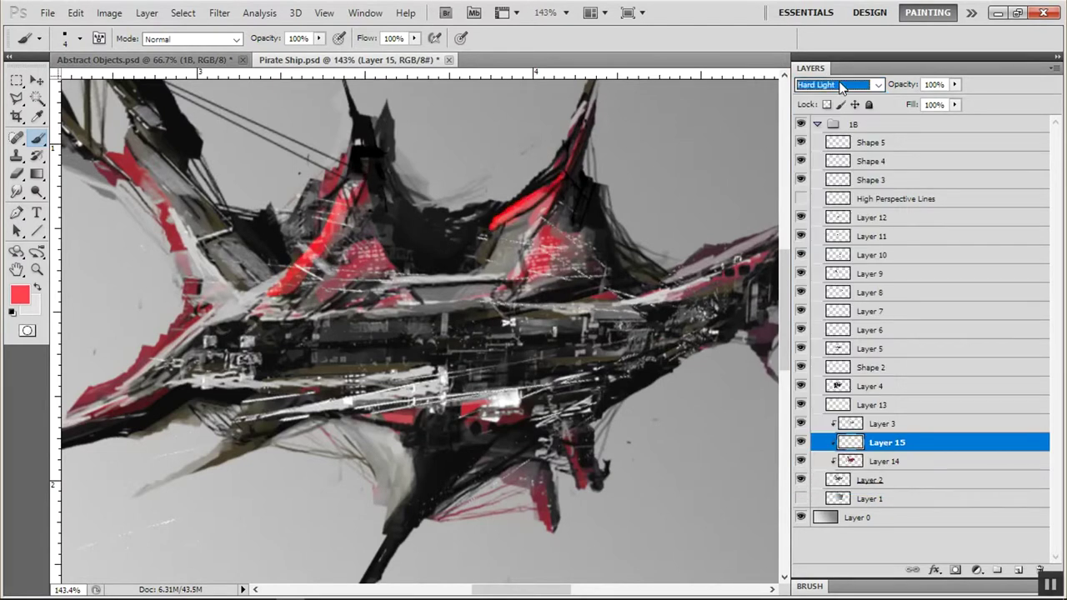
- Paint bright red along the front upper spike, its inner face and the adjoining hull edge with a 4 px brush
left_click_drag(490, 240, 469, 261)
right_click(492, 238)
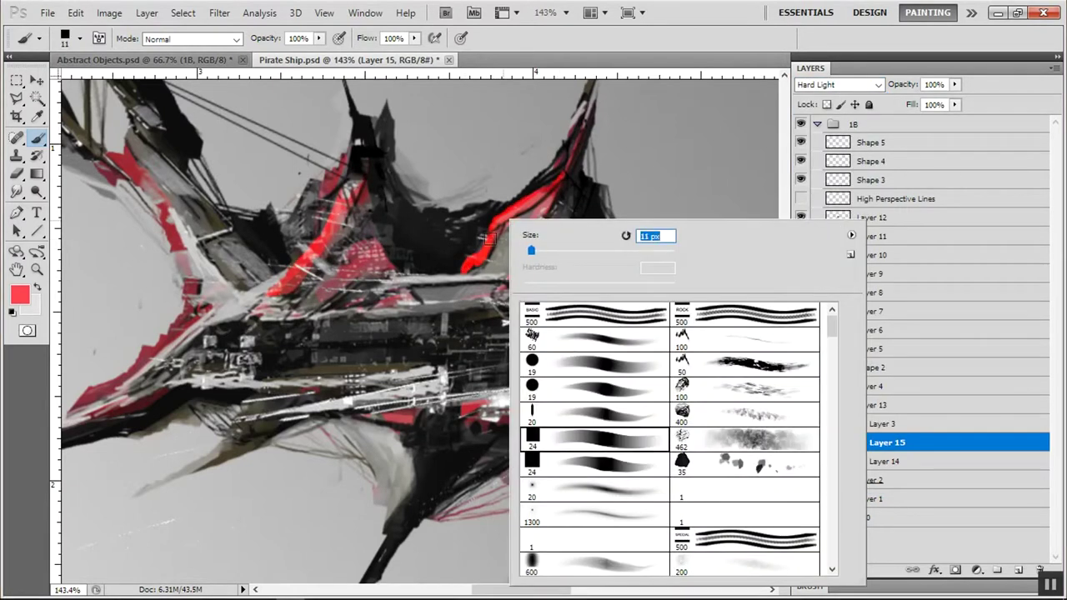
key("Escape")
mouse_move(496, 213)
left_mouse_down()
mouse_move(560, 164)
mouse_move(536, 200)
mouse_move(582, 112)
left_mouse_up()
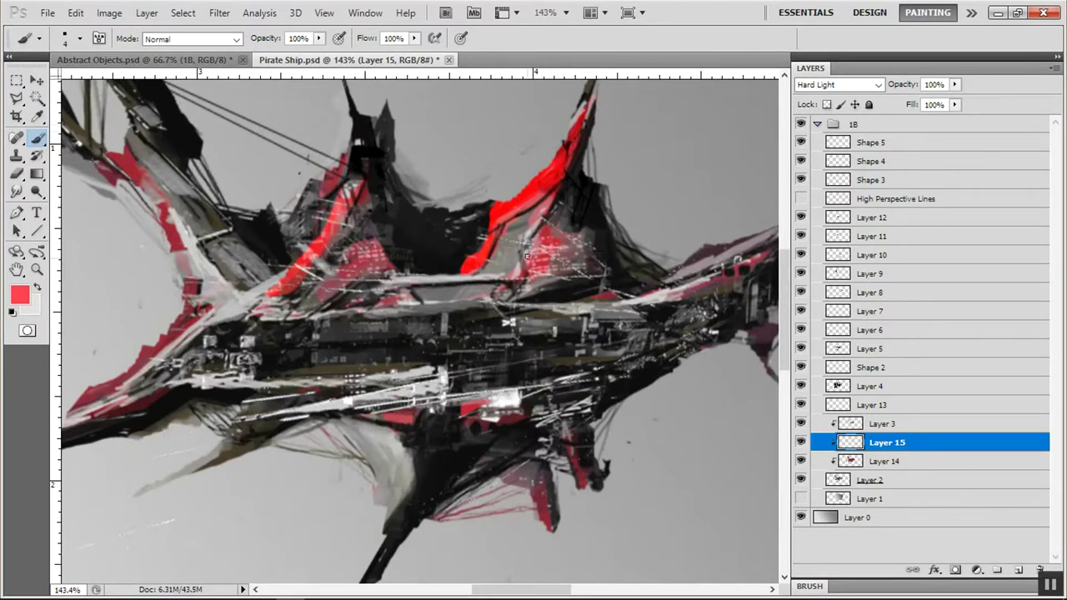
left_click_drag(505, 223, 496, 267)
left_click_drag(494, 209, 460, 205)
key("e")
key("b")
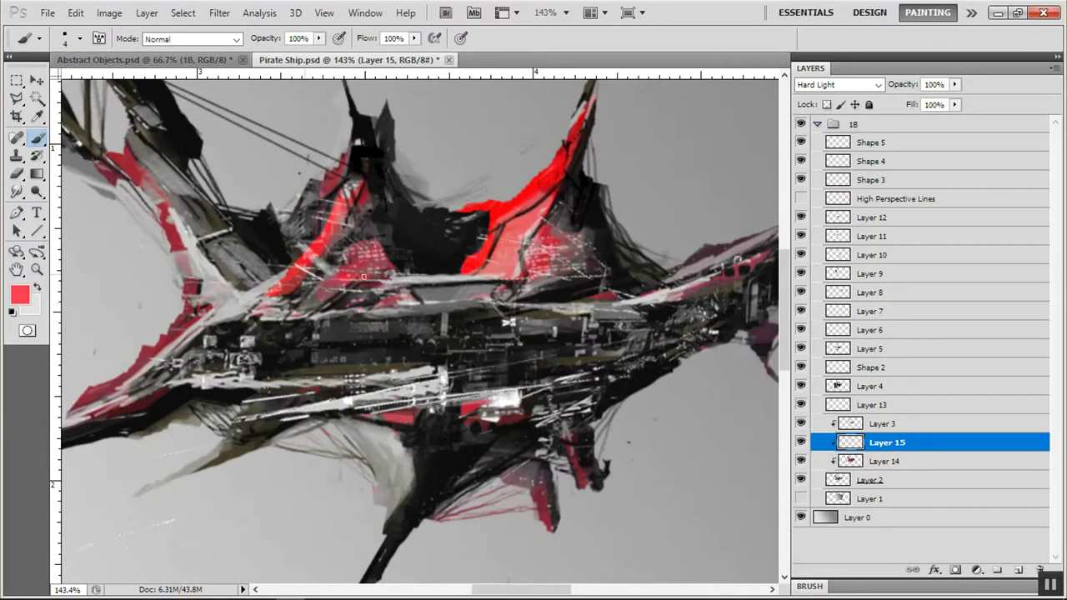
- Sample colours from the ship and paint the hollow between the two upper spikes in very dark red
left_click(434, 209, "alt")
mouse_move(434, 208)
left_mouse_down()
mouse_move(477, 250)
mouse_move(510, 193)
mouse_move(391, 117)
mouse_move(375, 146)
left_mouse_up()
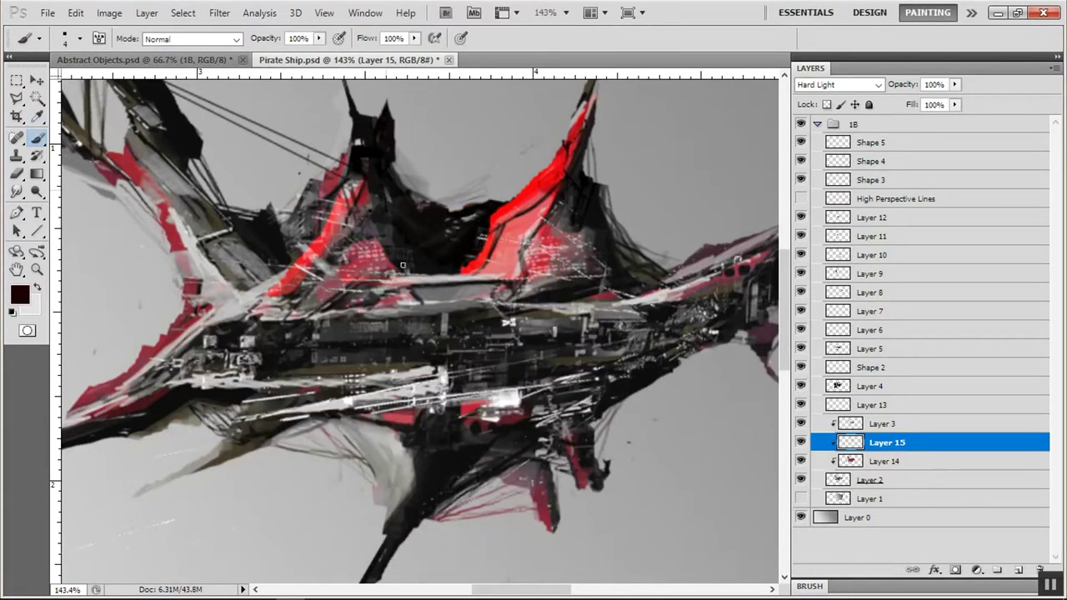
left_click(483, 250, "alt")
mouse_move(501, 219)
left_mouse_down()
mouse_move(554, 178)
mouse_move(462, 269)
mouse_move(551, 177)
mouse_move(489, 241)
mouse_move(466, 249)
mouse_move(594, 106)
mouse_move(479, 263)
mouse_move(360, 289)
left_mouse_up()
- Choose a dark red and paint it over the rear spike's base, the front spike's webbing and the ridge towards the bow
left_click(19, 294)
left_click(561, 308)
left_click(19, 294)
left_click(562, 308)
left_click(19, 294)
left_click(387, 351)
left_click(561, 308)
left_click(19, 294)
left_click(561, 308)
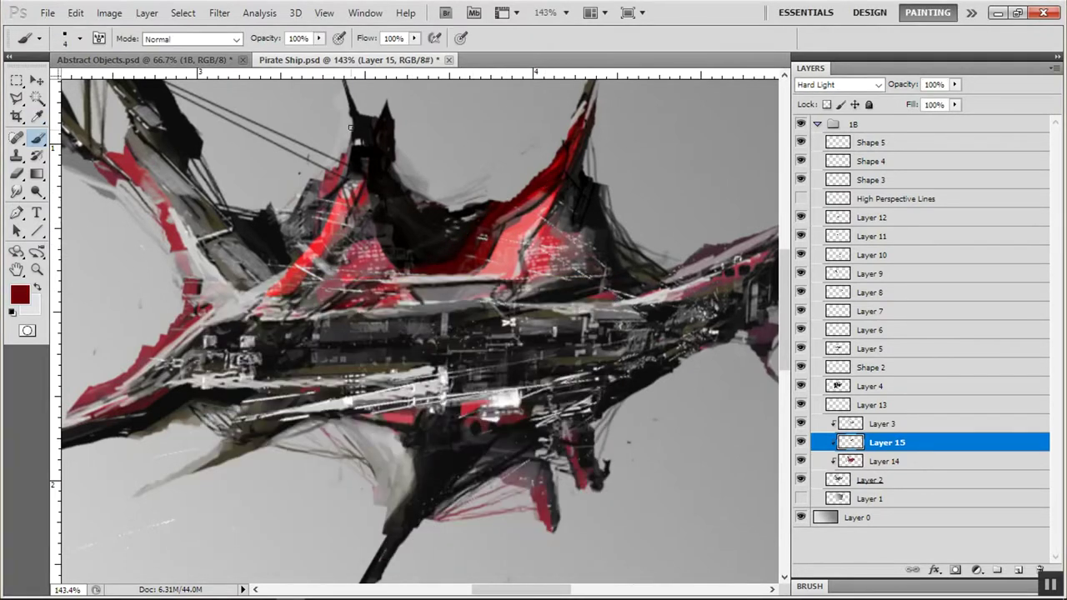
left_click_drag(346, 254, 302, 310)
mouse_move(658, 254)
left_mouse_down()
mouse_move(621, 279)
mouse_move(546, 298)
left_mouse_up()
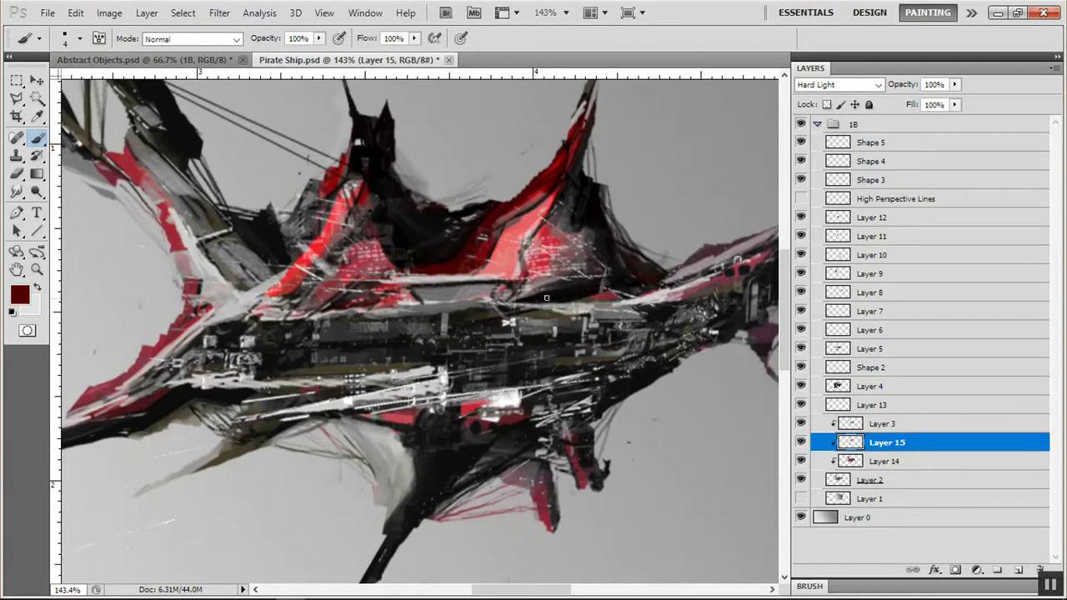
left_click_drag(741, 242, 690, 261)
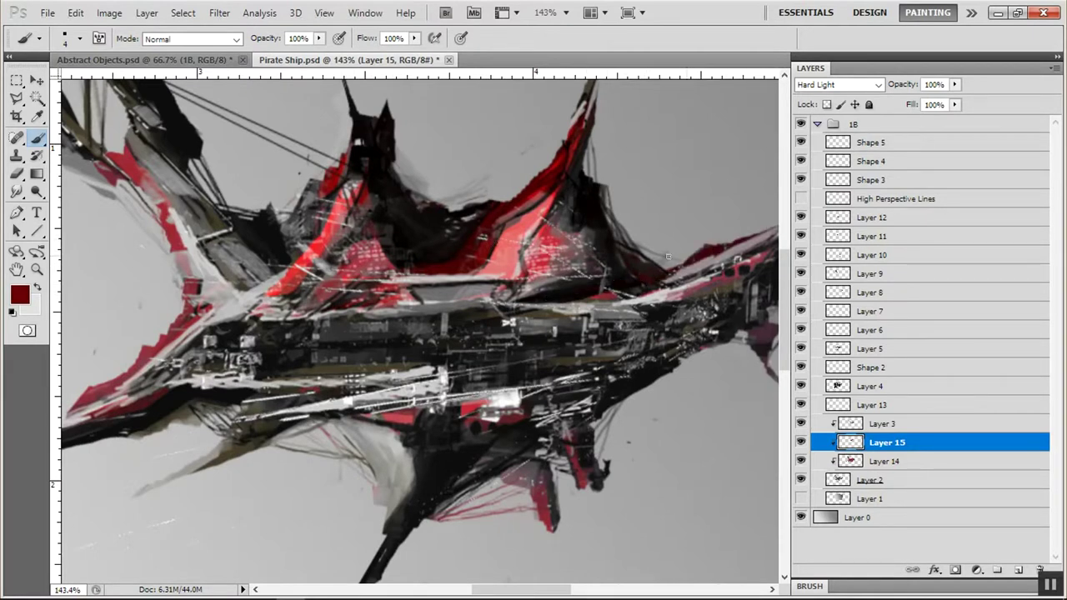
- Paint the bow, its beak and the neck in reds sampled from the upper spikes
left_click_drag(540, 460, 415, 461)
left_click(418, 234, "alt")
left_click_drag(717, 215, 658, 267)
left_click_drag(751, 254, 663, 292)
mouse_move(648, 256)
left_mouse_down()
mouse_move(662, 287)
mouse_move(656, 271)
mouse_move(639, 284)
mouse_move(611, 331)
left_mouse_up()
left_click(408, 194, "alt")
mouse_move(719, 225)
left_mouse_down()
mouse_move(660, 282)
mouse_move(633, 289)
left_mouse_up()
mouse_move(650, 327)
left_mouse_down()
mouse_move(678, 254)
mouse_move(649, 306)
mouse_move(706, 289)
mouse_move(670, 244)
mouse_move(674, 252)
mouse_move(720, 220)
mouse_move(642, 369)
mouse_move(332, 250)
mouse_move(635, 255)
mouse_move(386, 301)
left_mouse_up()
- Paint a bright red strip along the upper hull edge and add red accents up to the bow tip
left_click(343, 242, "alt")
left_click(19, 294)
key("Return")
left_click(489, 284, "alt")
mouse_move(490, 283)
left_mouse_down()
mouse_move(513, 291)
mouse_move(580, 247)
left_mouse_up()
left_click(23, 296)
mouse_move(559, 293)
left_mouse_down()
mouse_move(701, 256)
mouse_move(722, 210)
left_mouse_up()
key("Return")
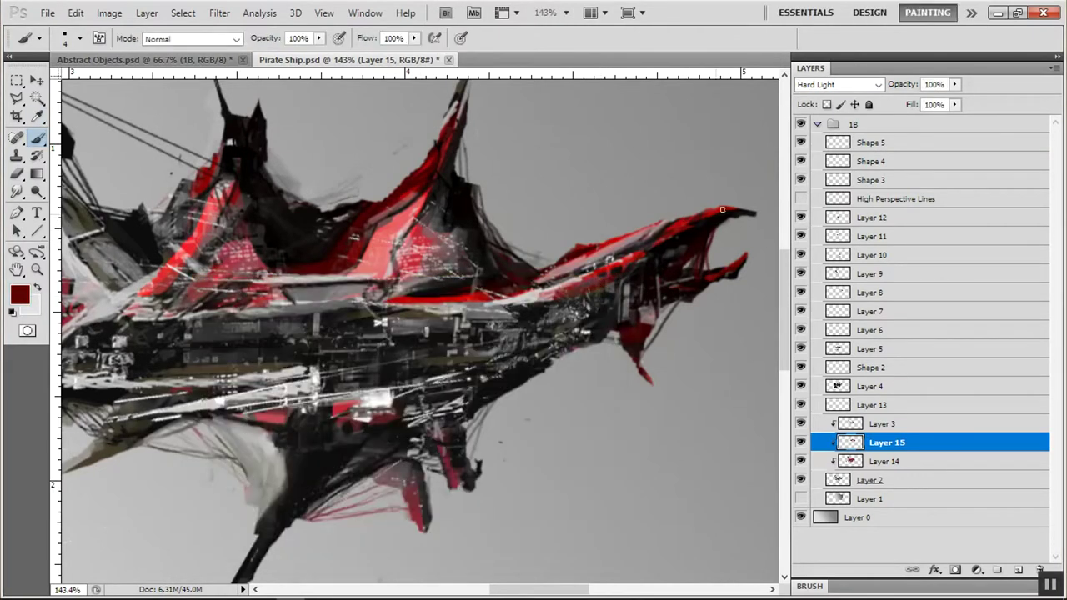
- Paint dark red shading beneath the bow neck and around the small lower spikes
left_click_drag(580, 347, 609, 299)
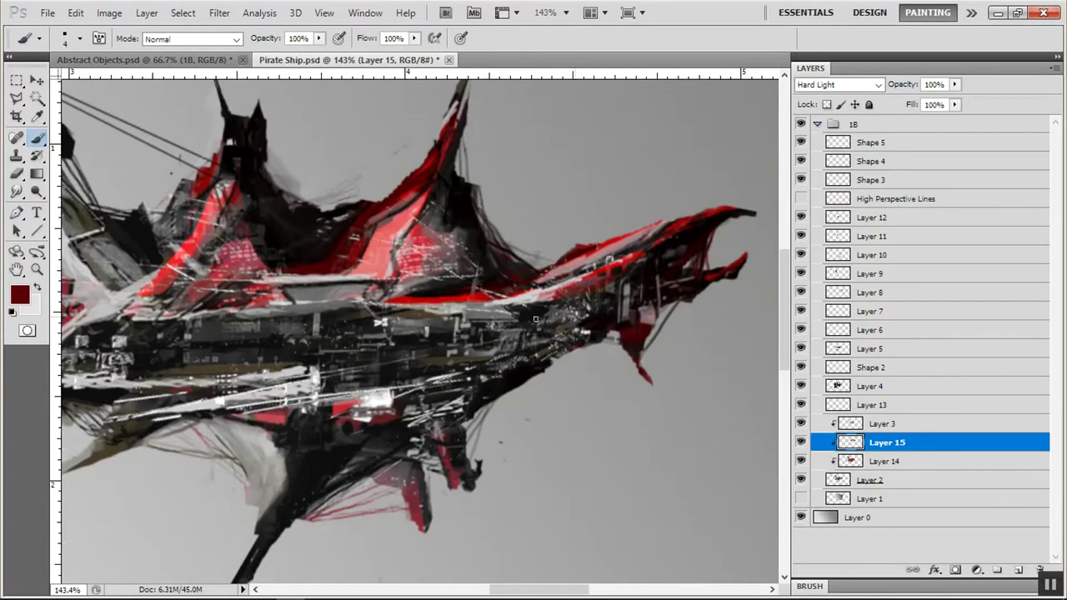
left_click_drag(457, 462, 413, 526)
left_click_drag(405, 441, 383, 467)
- Sample a medium red and paint the rigging and webbing between the front upper spike and the bow
scroll(371, 469, "up", 1)
left_click(406, 419, "alt")
left_click(451, 201, "alt")
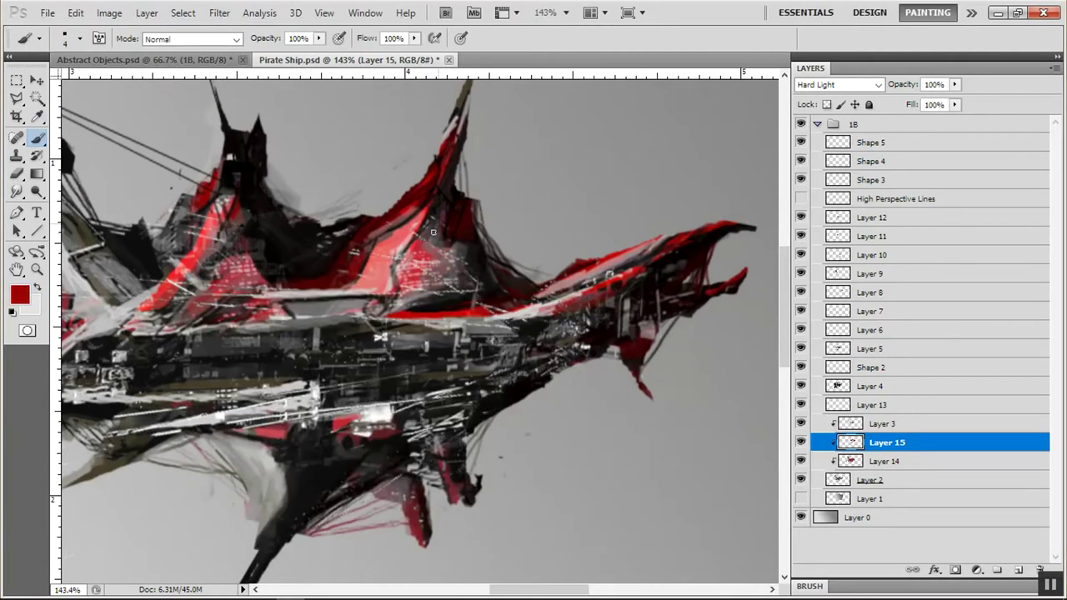
mouse_move(477, 210)
left_mouse_down()
mouse_move(486, 274)
mouse_move(535, 290)
left_mouse_up()
left_click_drag(462, 309, 468, 320)
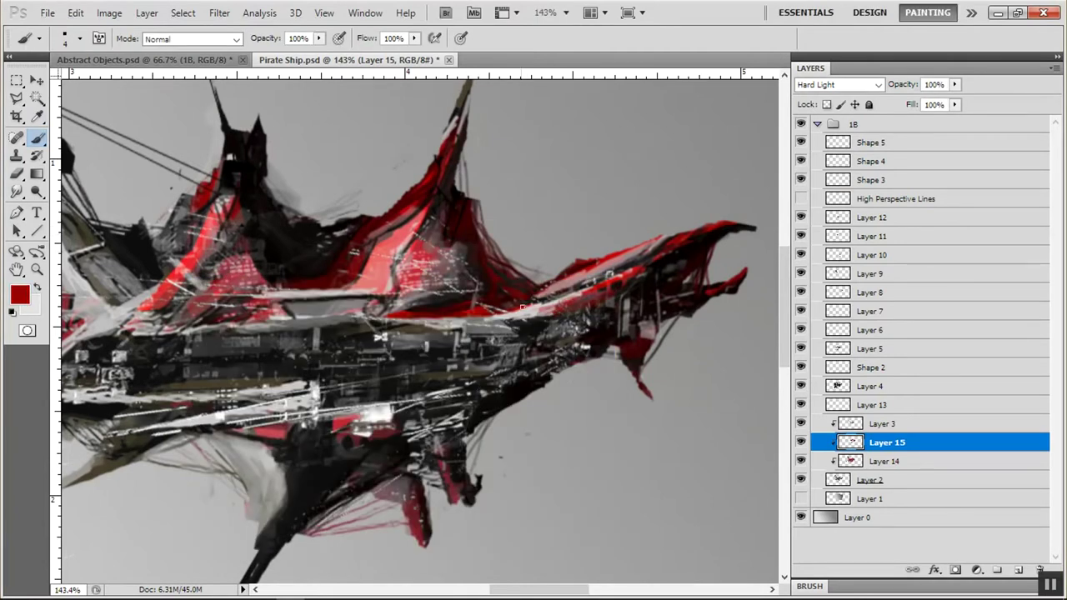
left_click_drag(646, 246, 609, 276)
- Choose a brighter red and paint the edges of the rear tower with it
left_click(19, 295)
left_click(400, 334)
left_click(564, 309)
left_click_drag(218, 125, 199, 200)
mouse_move(238, 155)
left_mouse_down()
mouse_move(242, 195)
mouse_move(263, 207)
left_mouse_up()
- Choose a darker red and paint shading across the ridge between the rear tower and the front spike
left_click(19, 294)
left_click(417, 392)
left_click(560, 309)
left_click_drag(359, 201, 317, 225)
left_click_drag(410, 152, 299, 215)
- Erase the grey smudges on Layer 2 beside the rear tower's slope to clean the silhouette
key("e")
left_click(840, 455, "alt")
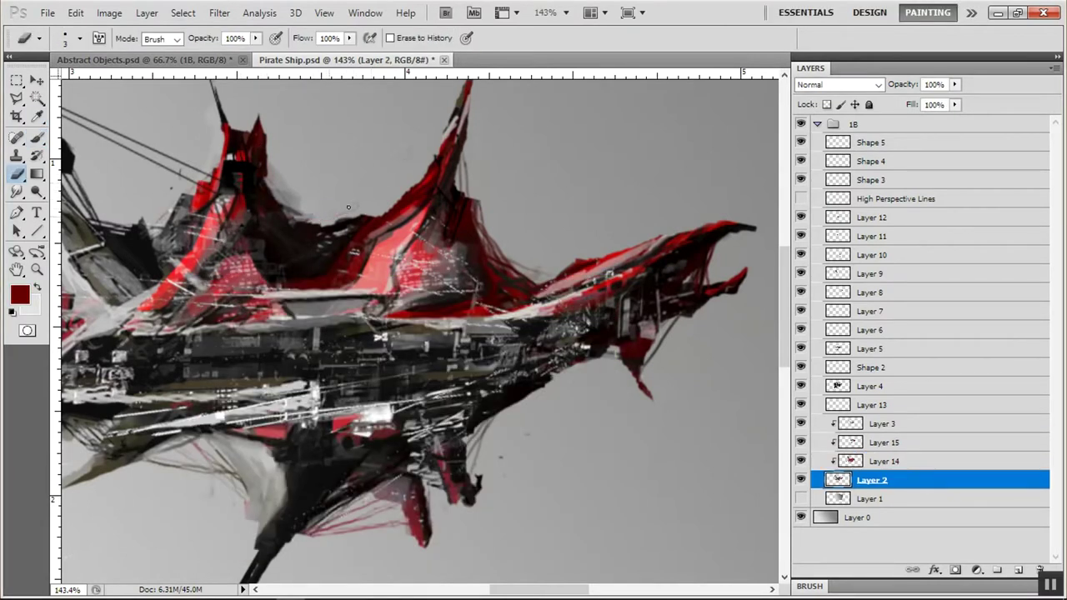
left_click_drag(276, 182, 310, 223)
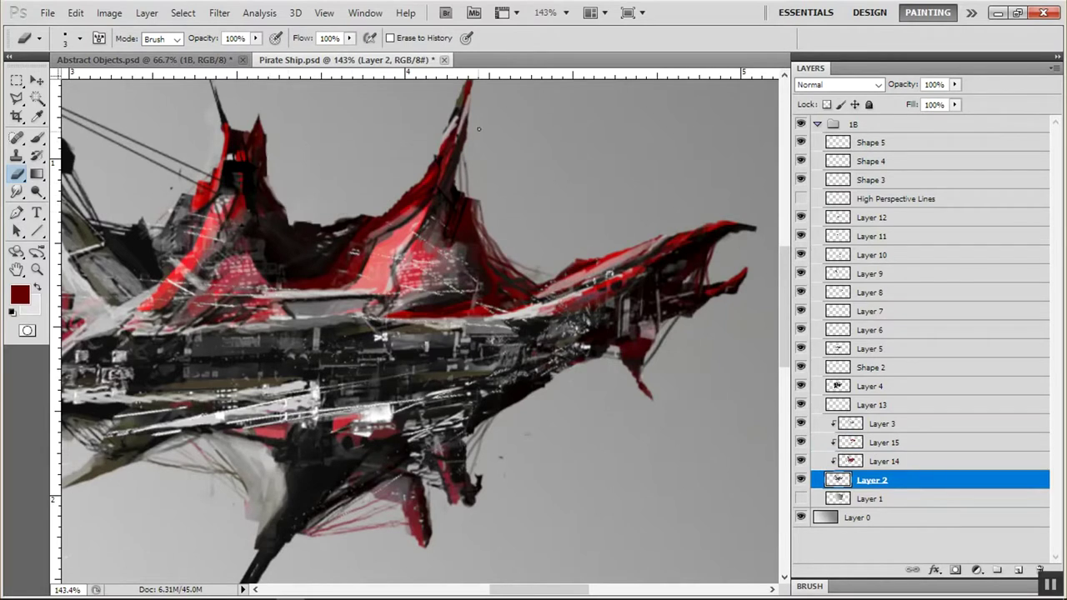
- Draw a 1 px black line beside the rear tower's mast and rasterize its layer
scroll(180, 174, "up", 3)
left_click(19, 294)
left_click(208, 517)
key("Return")
key("u")
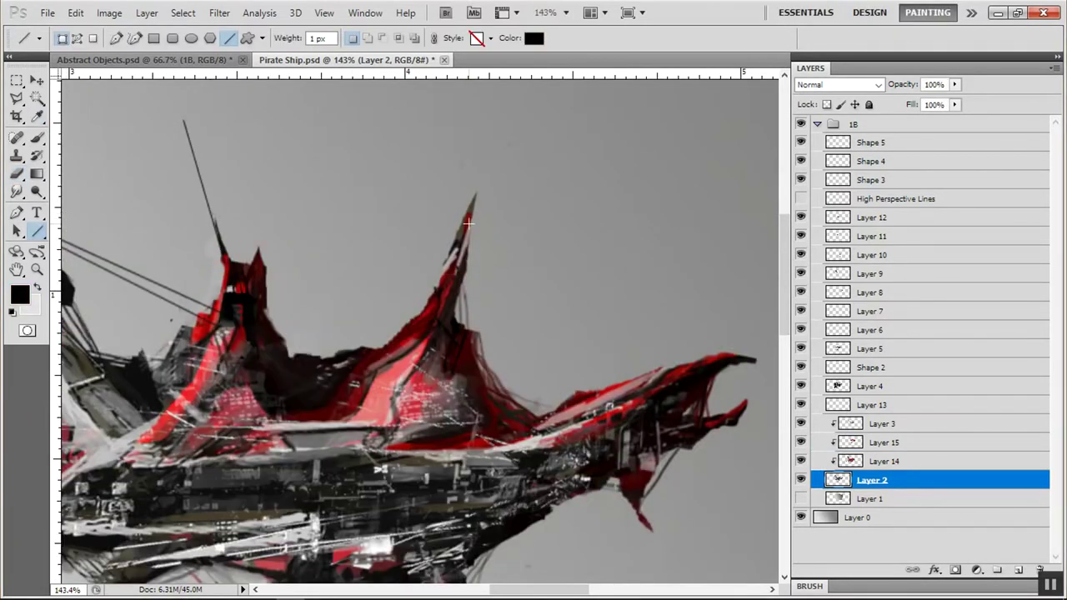
left_click_drag(188, 213, 190, 185)
left_click_drag(959, 479, 983, 404)
right_click(983, 404)
left_click(990, 153)
- Draw two 1 px black lines extending from the spike beneath the bow and rasterize both layers
scroll(784, 331, "down", 5)
left_click_drag(638, 288, 679, 346)
right_click(897, 405)
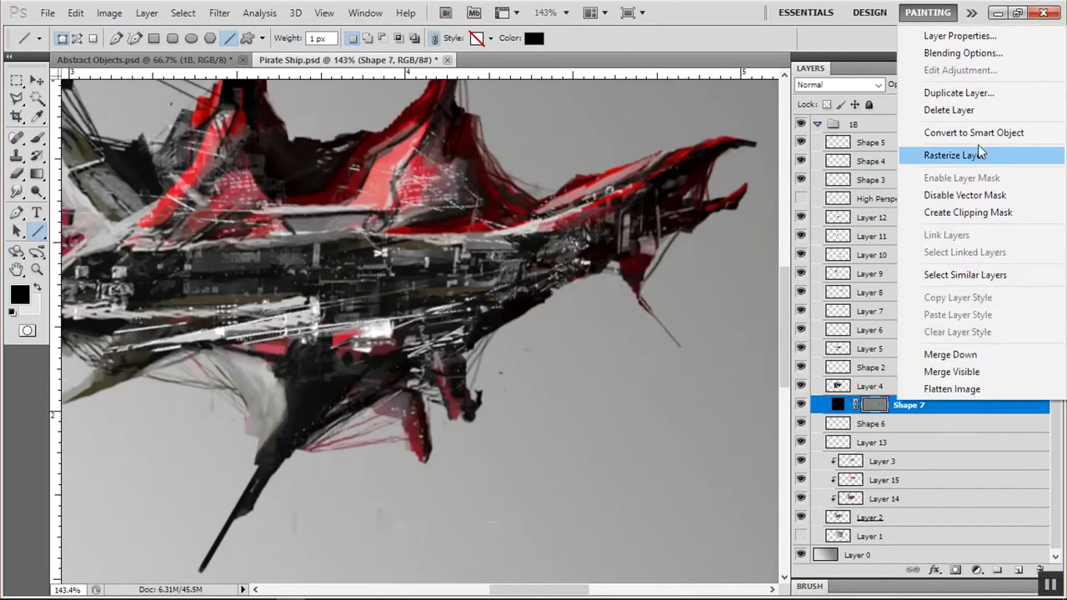
left_click(958, 154)
left_click_drag(638, 287, 675, 330)
right_click(897, 405)
left_click(959, 160)
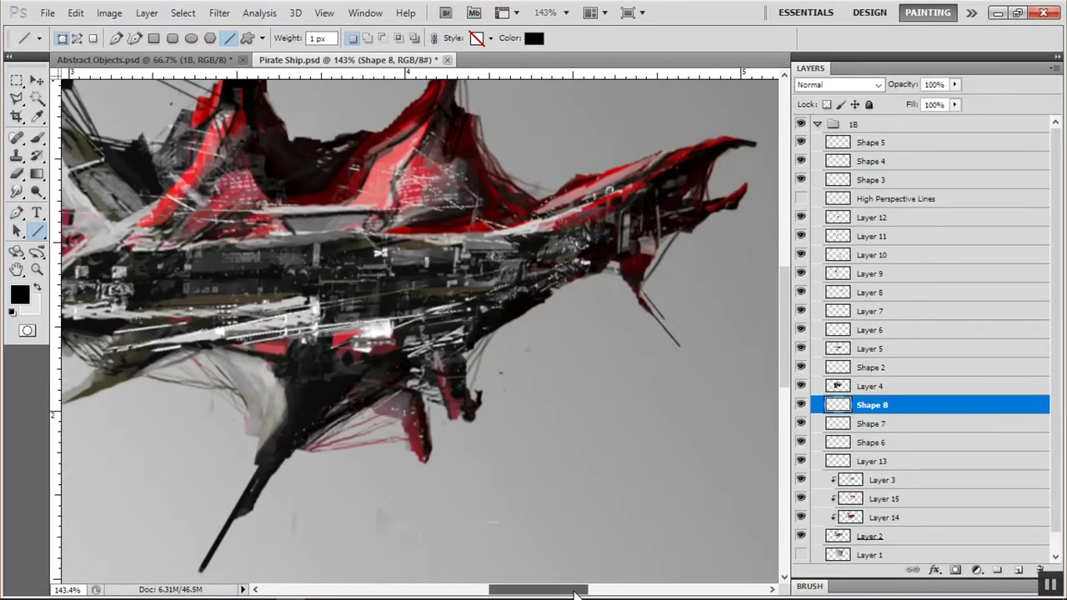
- Draw paired 1 px black lines extending from the long lower fin and from the small lower spike
scroll(445, 301, "down", 5)
scroll(445, 302, "left", 5)
mouse_move(444, 302)
left_mouse_down()
mouse_move(382, 377)
mouse_move(384, 398)
left_mouse_up()
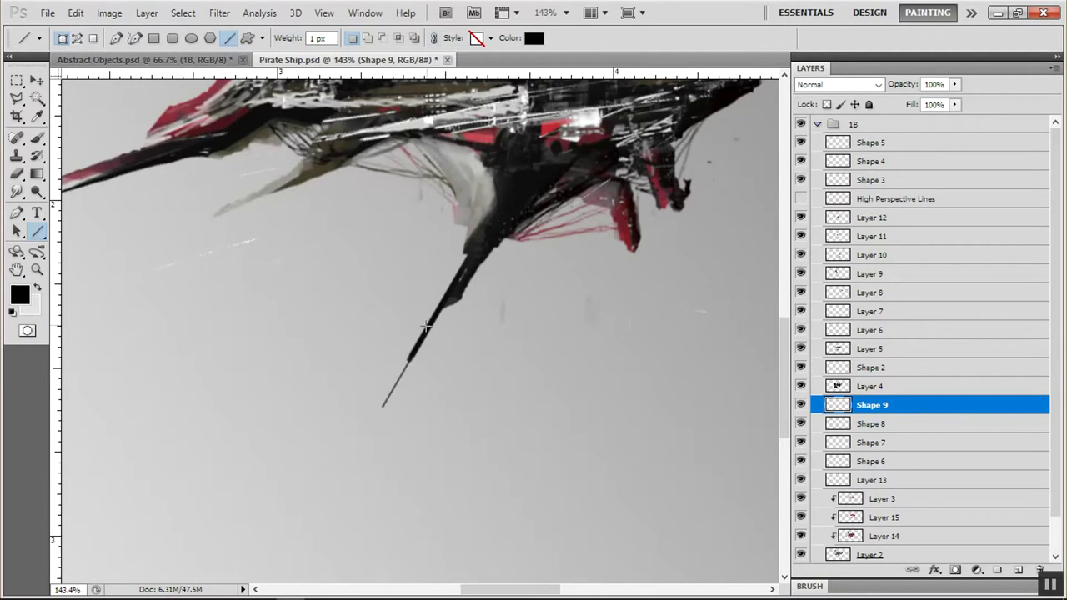
left_click_drag(427, 327, 383, 406)
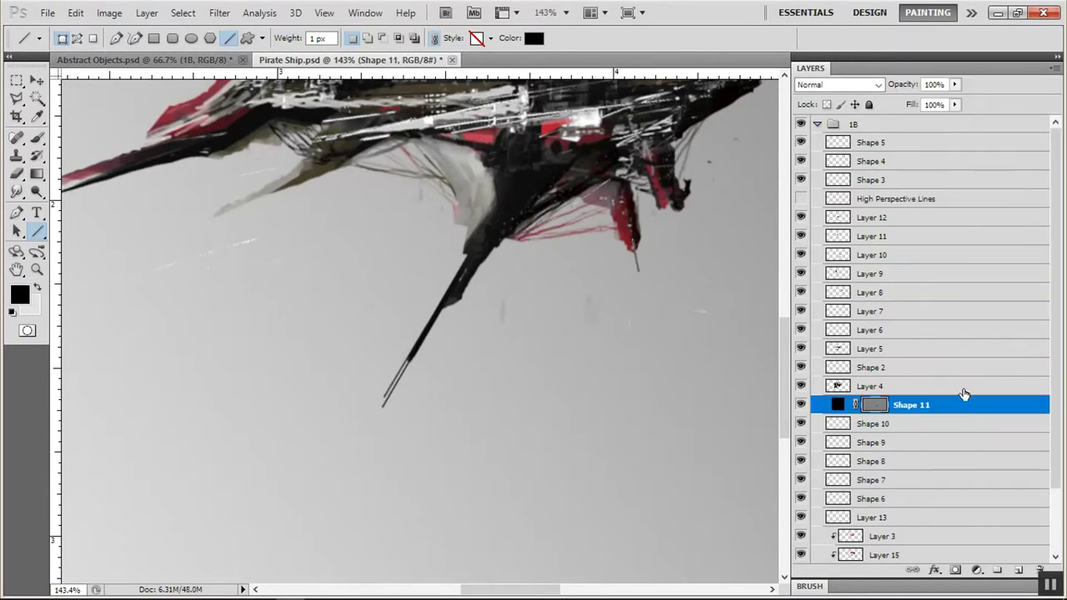
left_click_drag(634, 250, 649, 320)
left_click_drag(632, 219, 651, 282)
- Draw a 1 px line in a sampled dark olive extending the tip of the lower rear wing
scroll(639, 204, "left", 5)
left_click(612, 180, "alt")
left_click_drag(613, 180, 493, 226)
right_click(991, 405)
key("Escape")
- Draw 1 px lines in a sampled dark colour from the tips of both rear prongs and rasterize them
left_click_drag(788, 338, 788, 209)
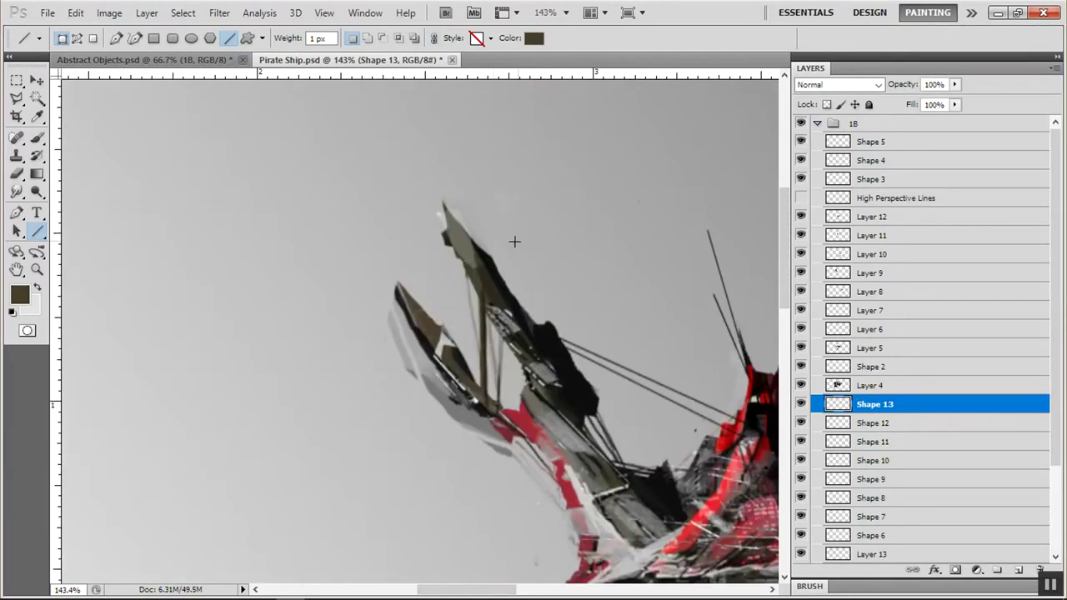
left_click(514, 241, "alt")
left_click_drag(490, 272, 412, 139)
left_click_drag(419, 321, 361, 204)
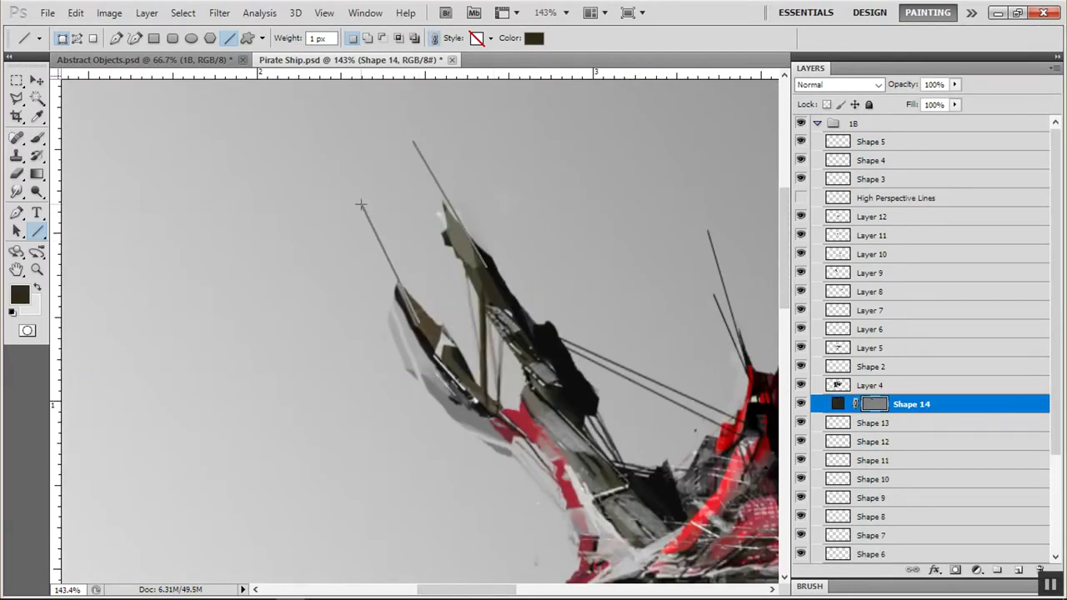
right_click(958, 404)
left_click(959, 142)
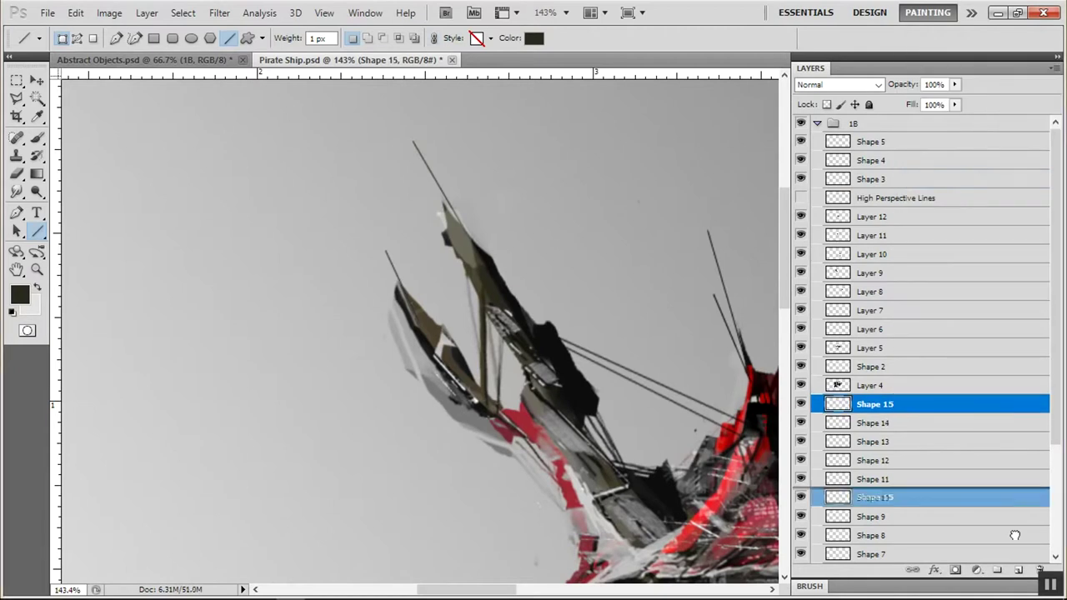
- Redraw the lower rear prong's line in a near-black colour sampled from its tip and rasterize the layer
left_click(398, 294, "alt")
left_click_drag(398, 289, 365, 225)
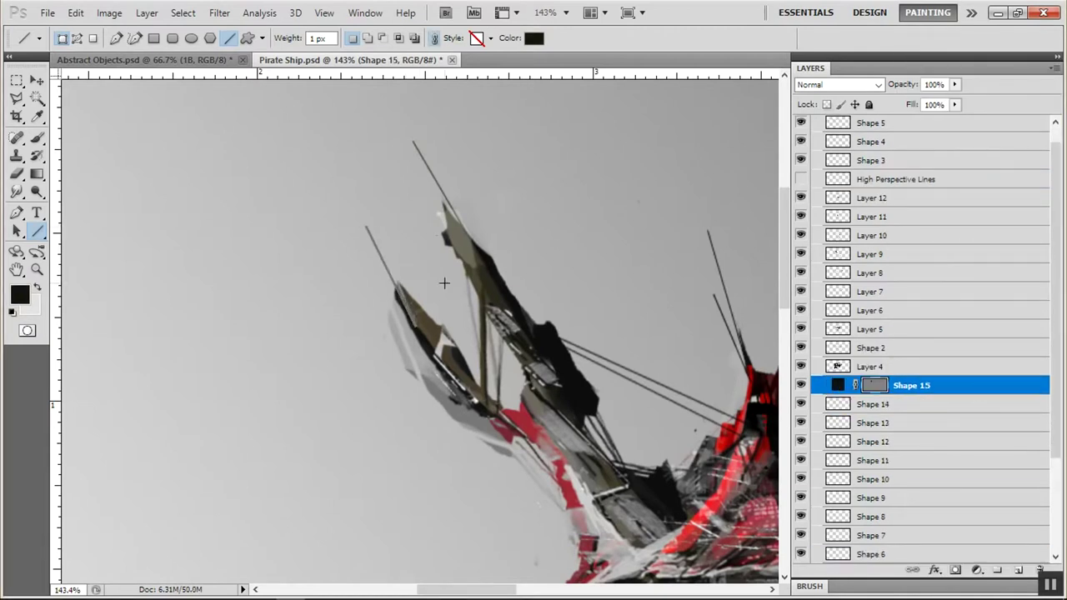
right_click(959, 385)
left_click(959, 123)
- Compare the ship with the clipped Layer 3 hidden and shown
left_click_drag(733, 533, 245, 228)
scroll(1057, 367, "down", 3)
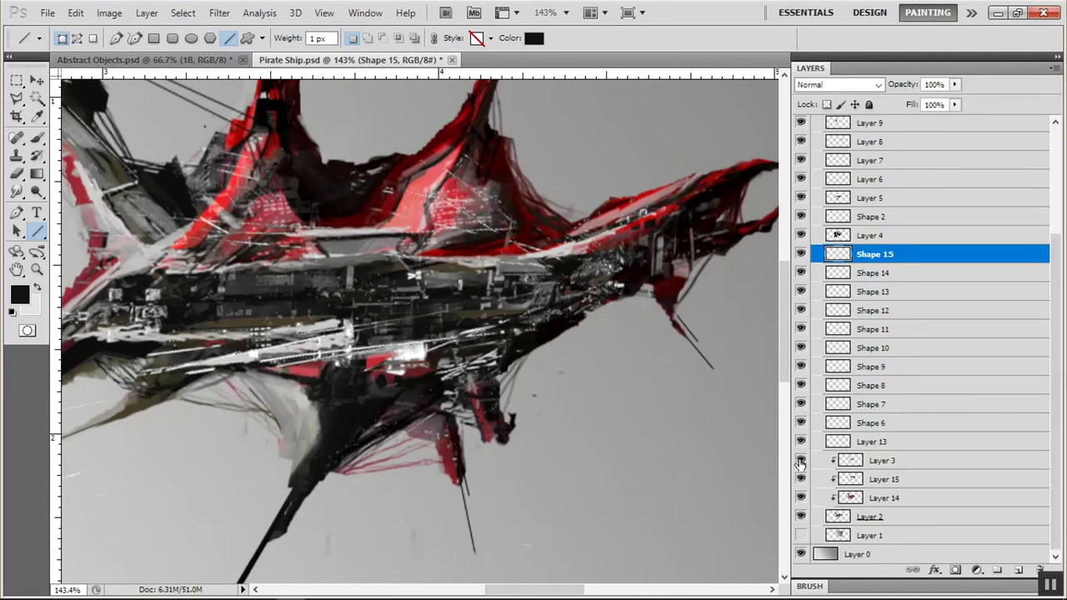
left_click(801, 480)
left_click(800, 460)
left_click(800, 460)
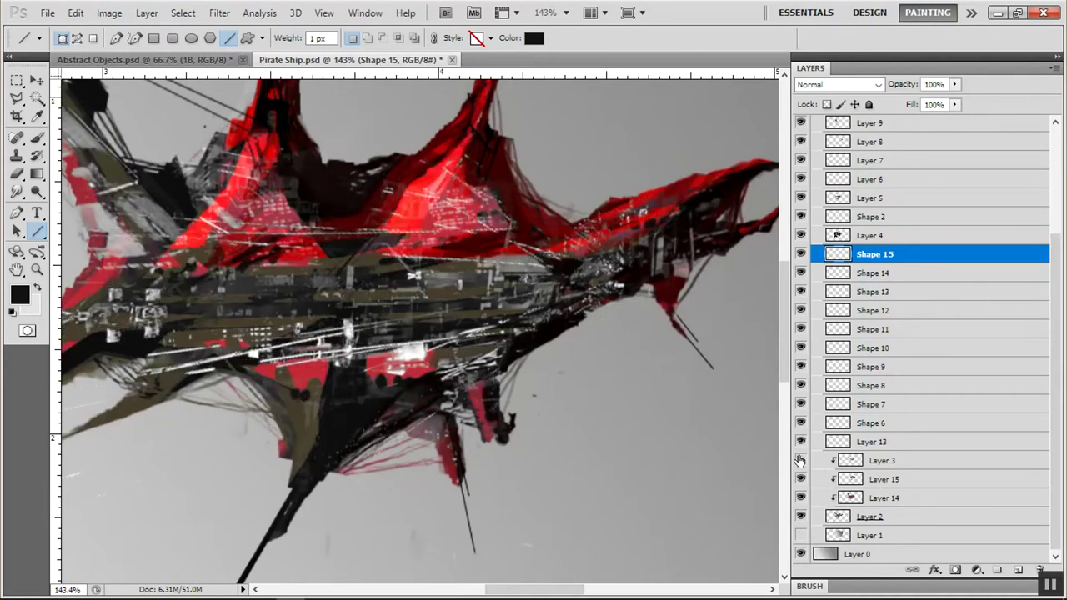
left_click(801, 460)
- Choose a pure bright red and paint highlights on the small lower spikes on Layer 15
left_click(933, 481)
left_click(932, 500)
left_click(935, 490, "alt")
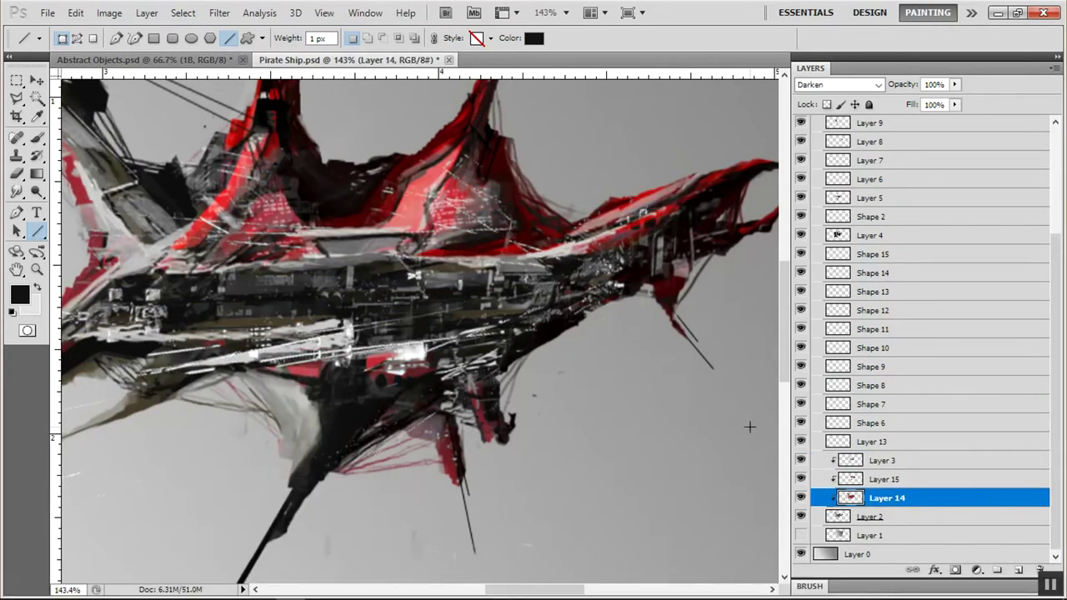
key("b")
left_click(753, 295, "ctrl")
left_click(927, 482)
left_click(20, 295)
left_click(391, 315)
left_click(562, 308)
scroll(612, 326, "down", 2)
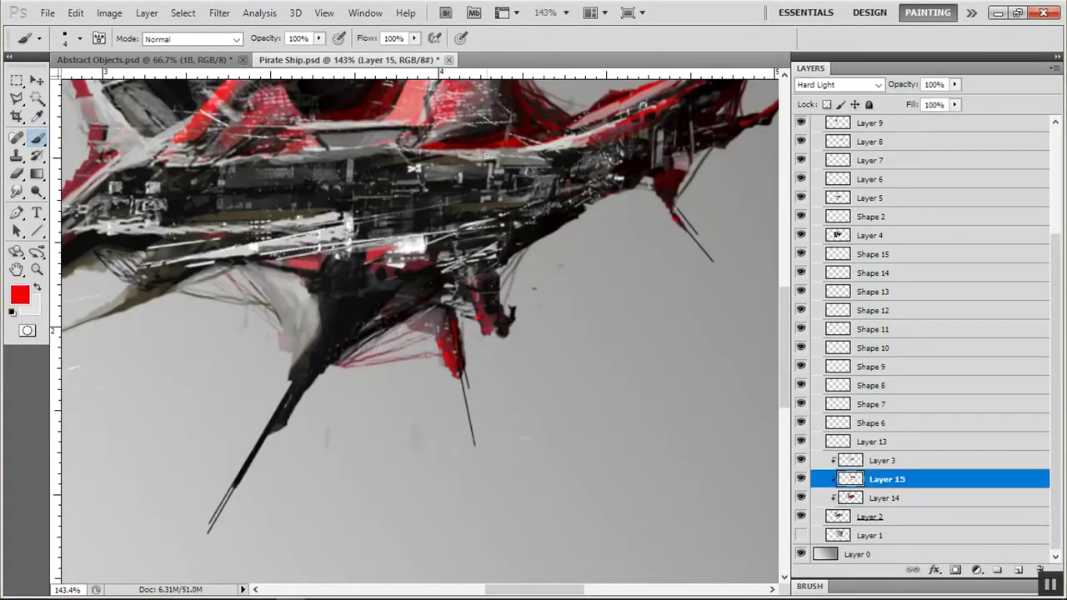
- Paint bright red over the rear tower's left side and the small dark fin behind it
scroll(446, 146, "up", 3)
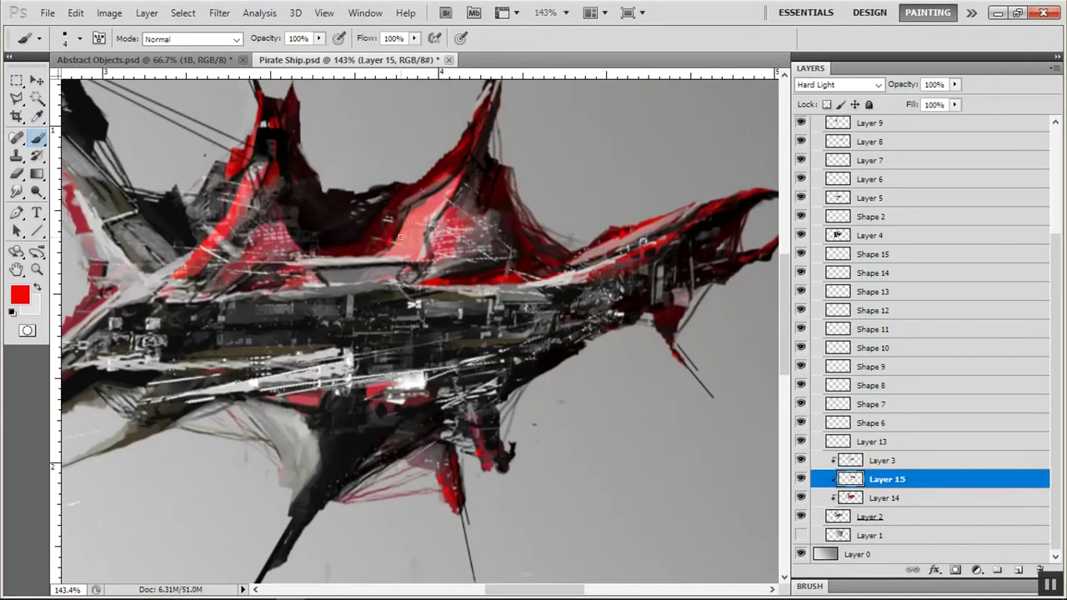
mouse_move(274, 157)
left_mouse_down()
mouse_move(234, 170)
mouse_move(193, 212)
mouse_move(229, 183)
mouse_move(212, 177)
mouse_move(197, 226)
left_mouse_up()
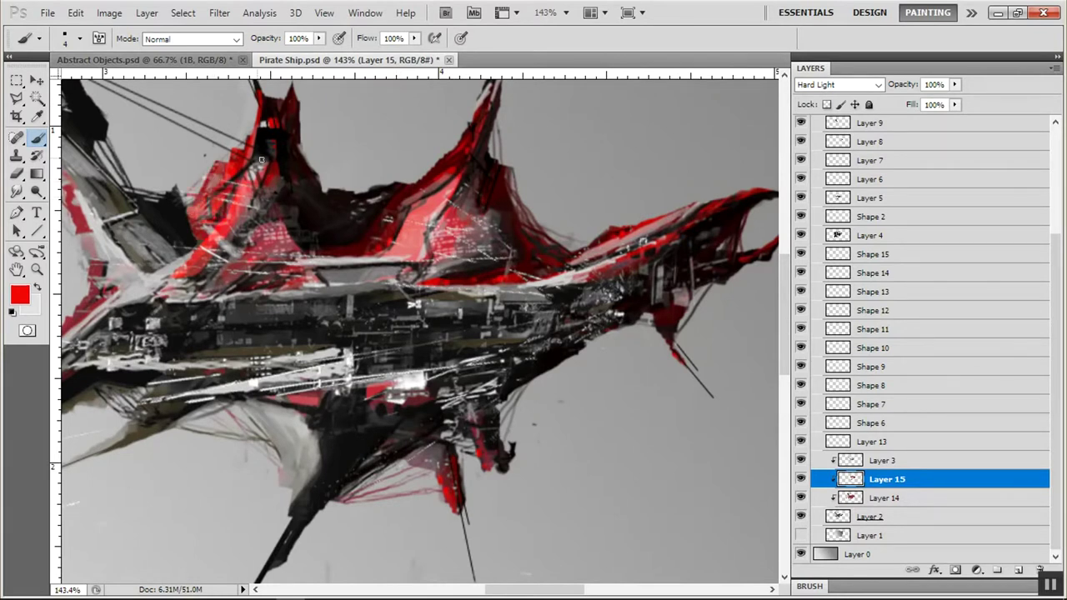
scroll(213, 268, "left", 5)
mouse_move(442, 241)
left_mouse_down()
mouse_move(407, 210)
mouse_move(439, 247)
mouse_move(435, 217)
mouse_move(395, 191)
left_mouse_up()
left_click_drag(432, 240, 411, 216)
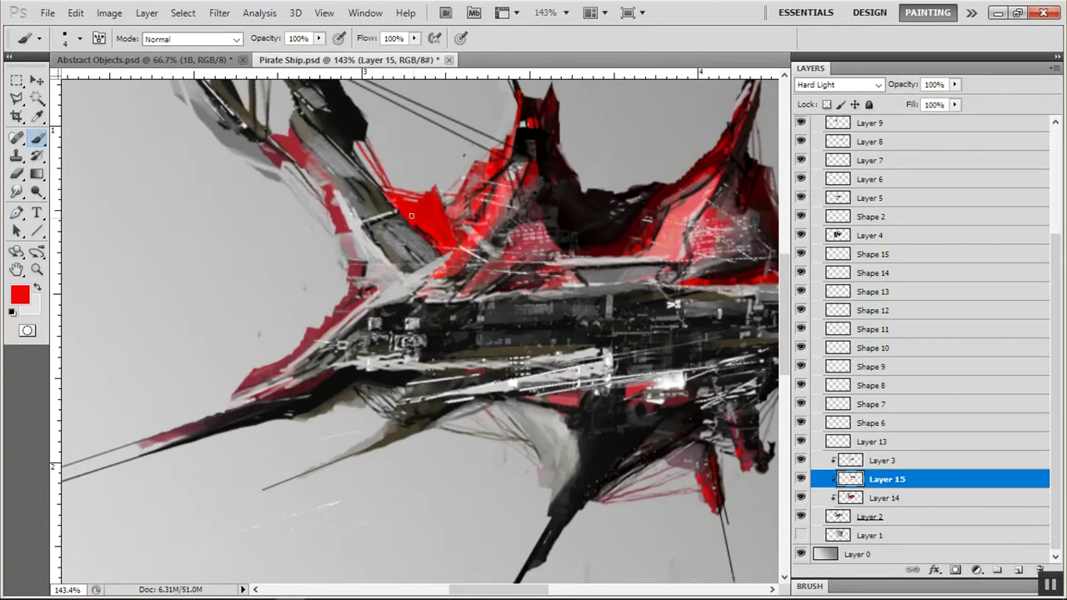
- Choose darker reds and paint shading over the small rear fin and the base of the rear tower
left_click(20, 294)
left_click(562, 308)
mouse_move(459, 242)
left_mouse_down()
mouse_move(440, 190)
mouse_move(462, 194)
mouse_move(510, 137)
left_mouse_up()
left_click(19, 295)
left_click(562, 308)
left_click_drag(500, 218, 529, 163)
mouse_move(452, 246)
left_mouse_down()
mouse_move(432, 190)
mouse_move(409, 196)
mouse_move(443, 242)
left_mouse_up()
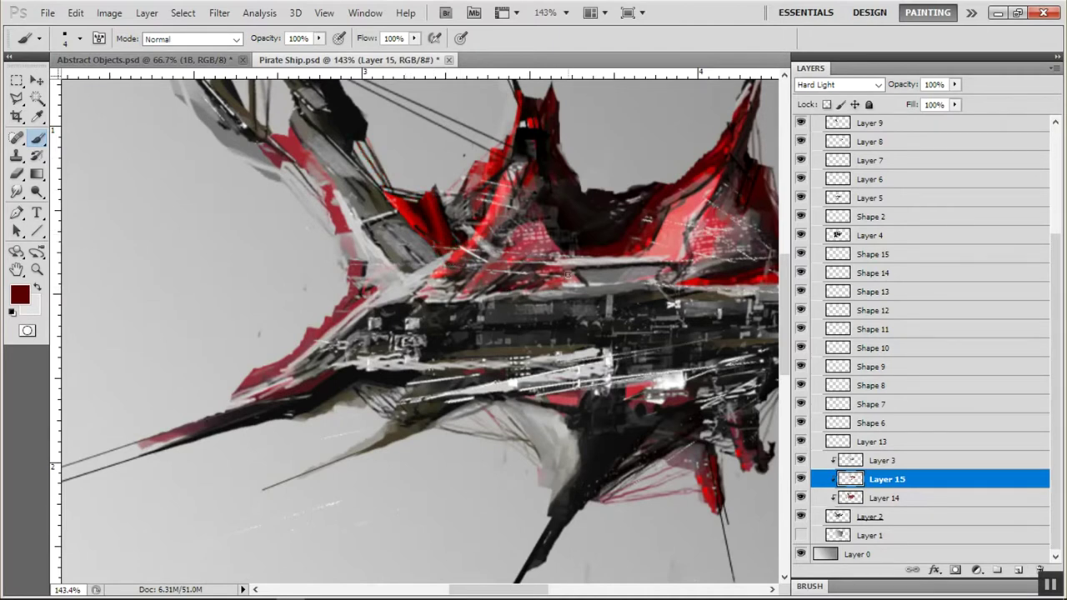
left_click_drag(786, 300, 790, 261)
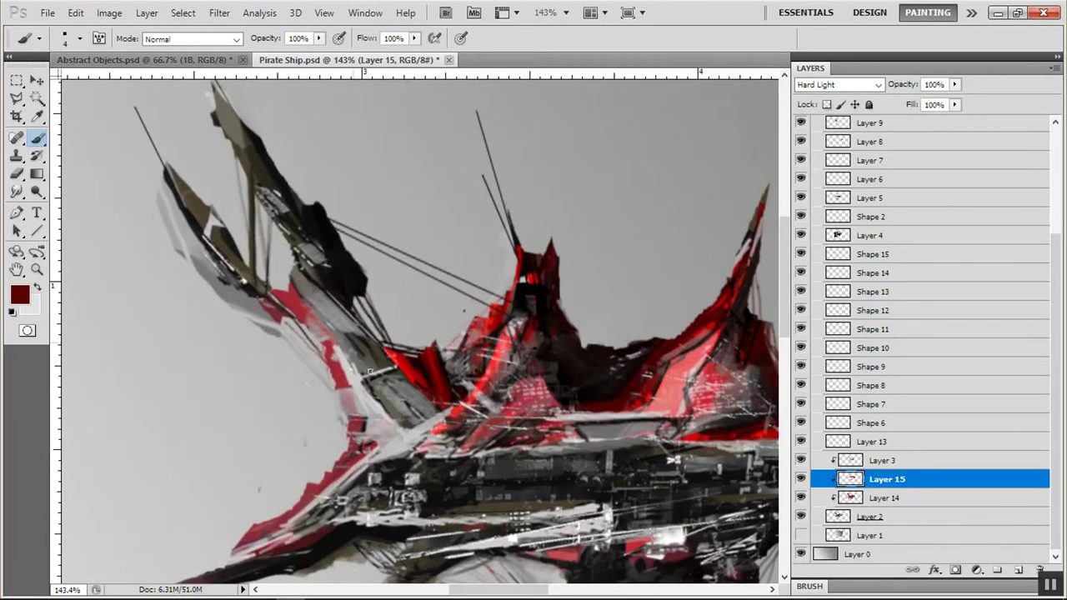
left_click_drag(284, 176, 250, 142)
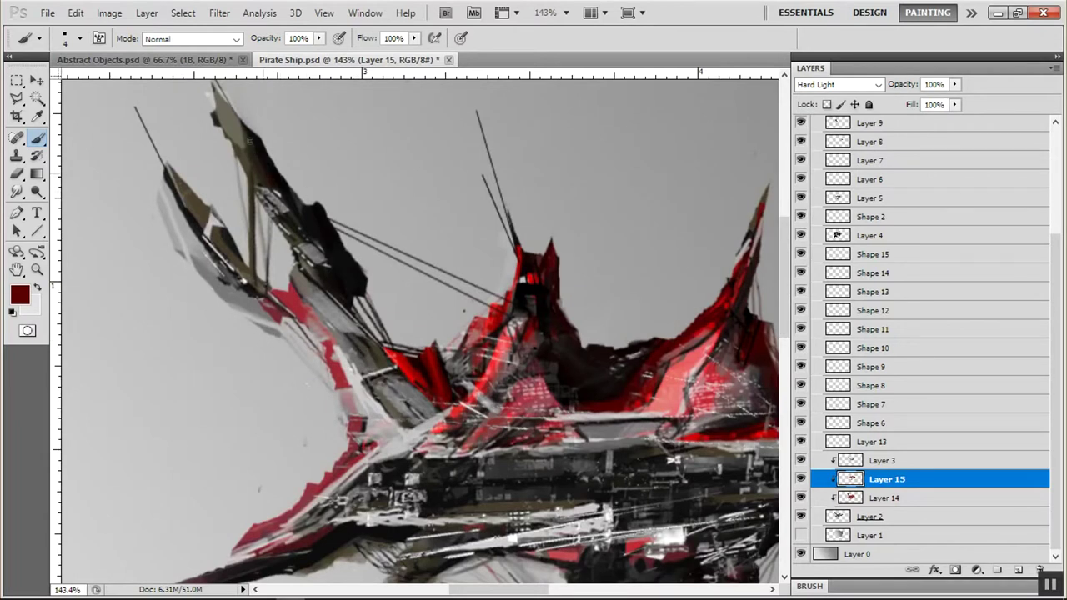
- Paint dark red and sampled brighter red over the stern's lower swept edge on Layer 15
mouse_move(242, 256)
left_mouse_down()
mouse_move(252, 183)
mouse_move(305, 317)
mouse_move(277, 305)
left_mouse_up()
left_click_drag(331, 342, 330, 208)
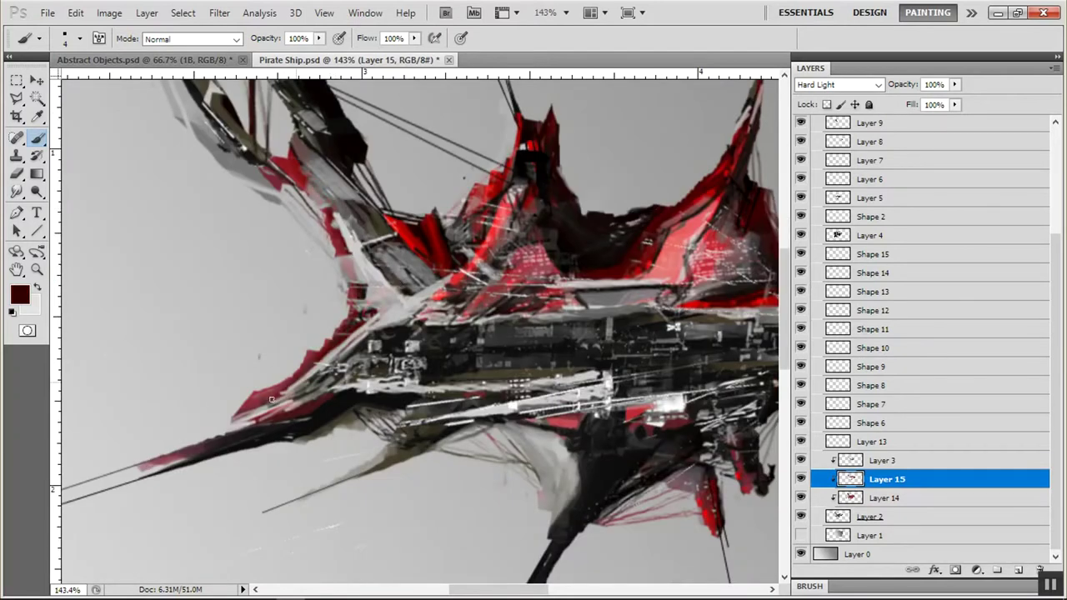
left_click(351, 290, "alt")
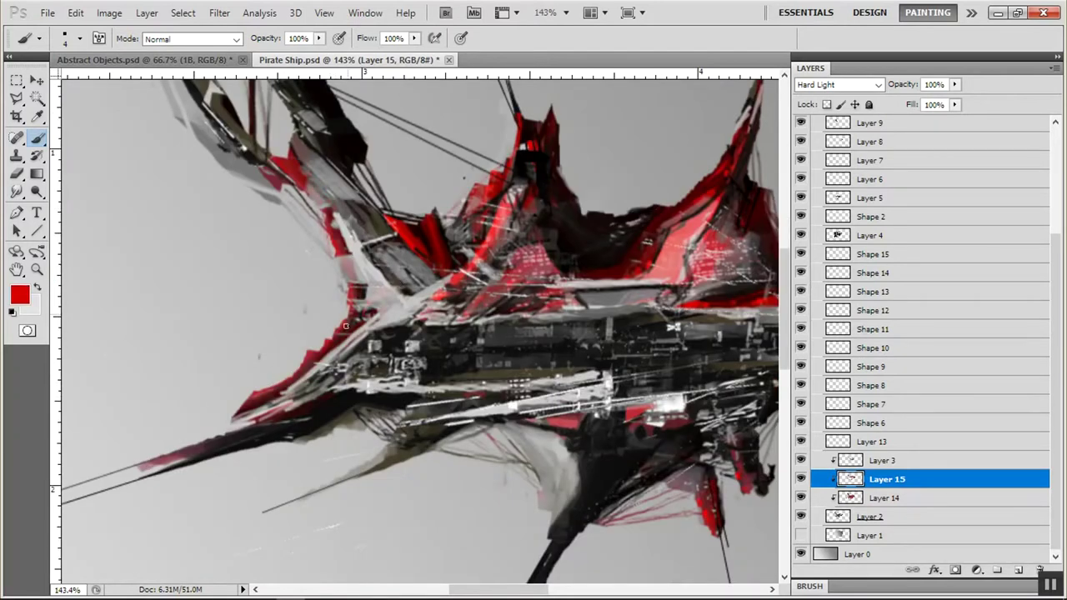
left_click(362, 286, "alt")
scroll(238, 239, "down", 3)
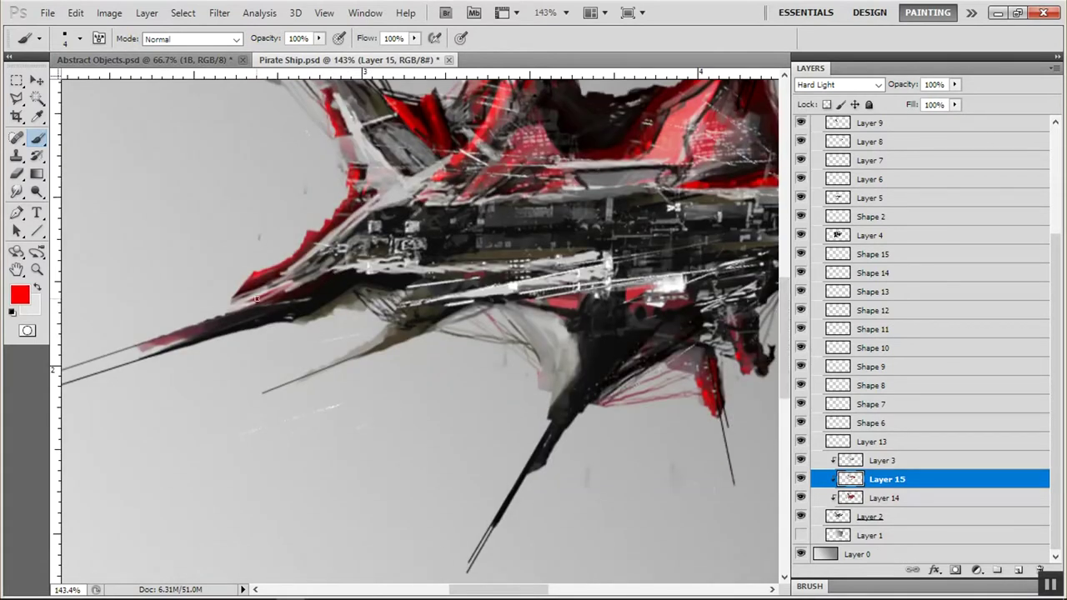
- Shade the large underside fin with dark red and add bright red accents beneath the hull on Layer 15
left_click(19, 294)
left_click(417, 423)
left_click(560, 310)
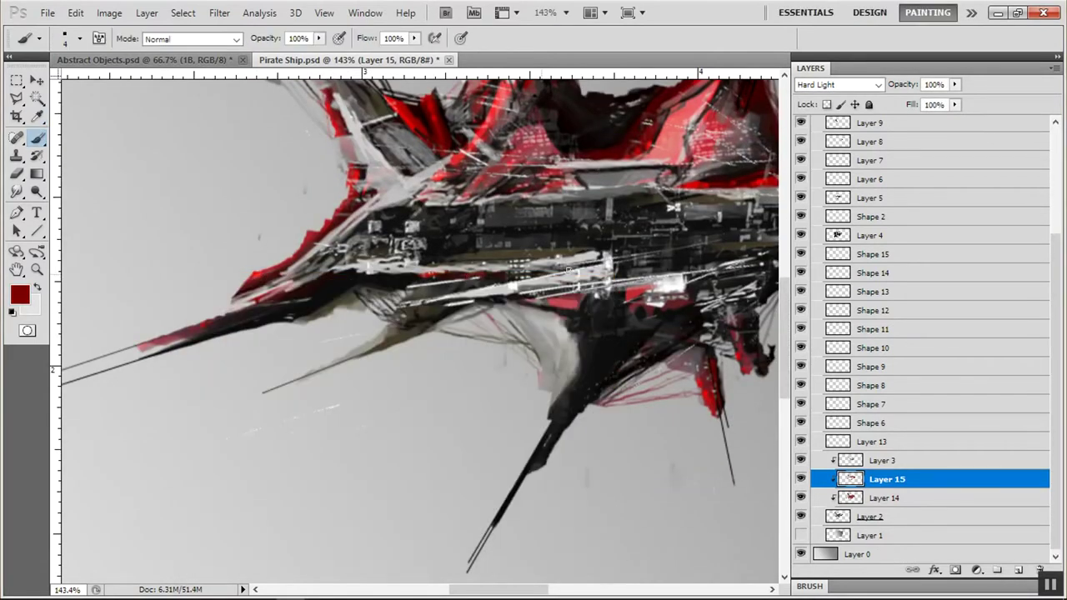
scroll(462, 289, "right", 5)
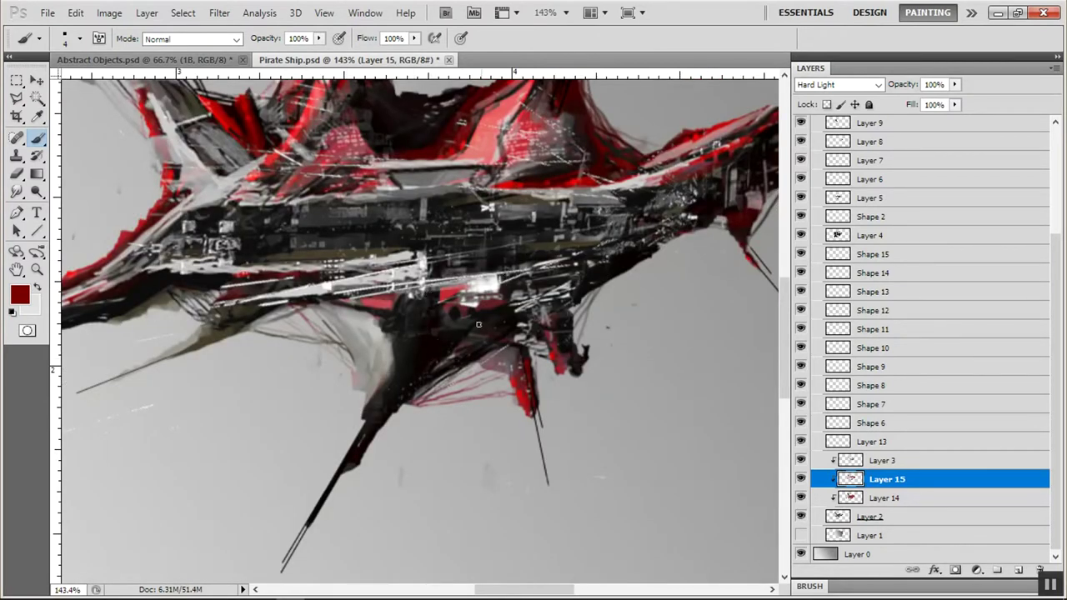
left_click(19, 294)
left_click(538, 314)
- Choose a dark ochre yellow and paint accents along the hull's dark stripes, trying strokes on Layer 15 and Layer 3
left_click(19, 295)
left_click(418, 499)
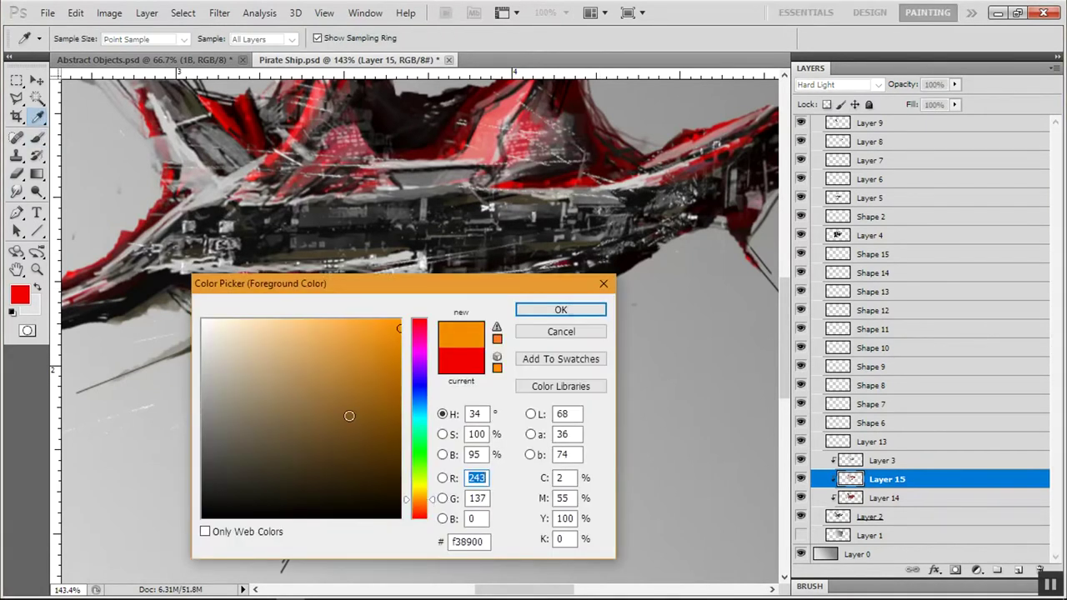
left_click(349, 416)
left_click(542, 313)
key("b")
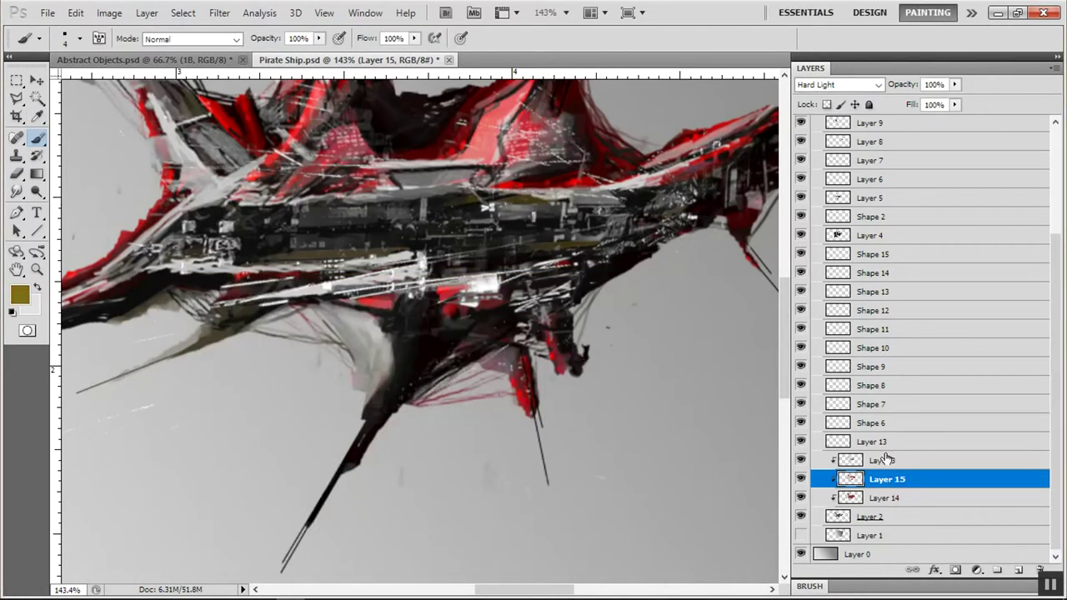
key("alt+bracketright")
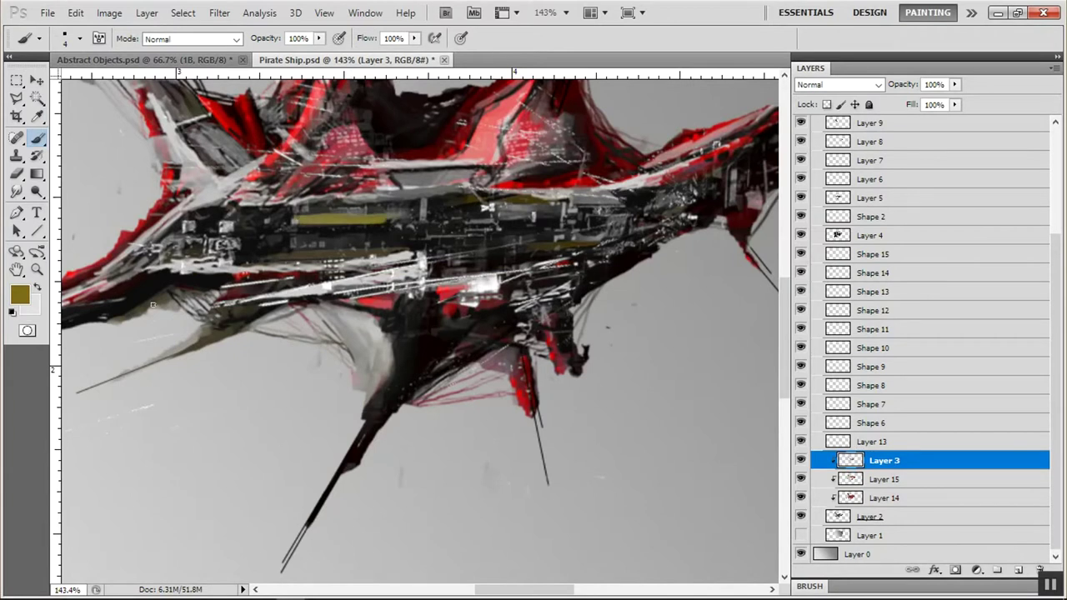
- Paint ochre yellow on Layer 14 over the stern, the lower rear spike, the underside fin and the hull stripes
key("alt+bracketleft")
key("alt+bracketleft")
left_click_drag(562, 590, 513, 590)
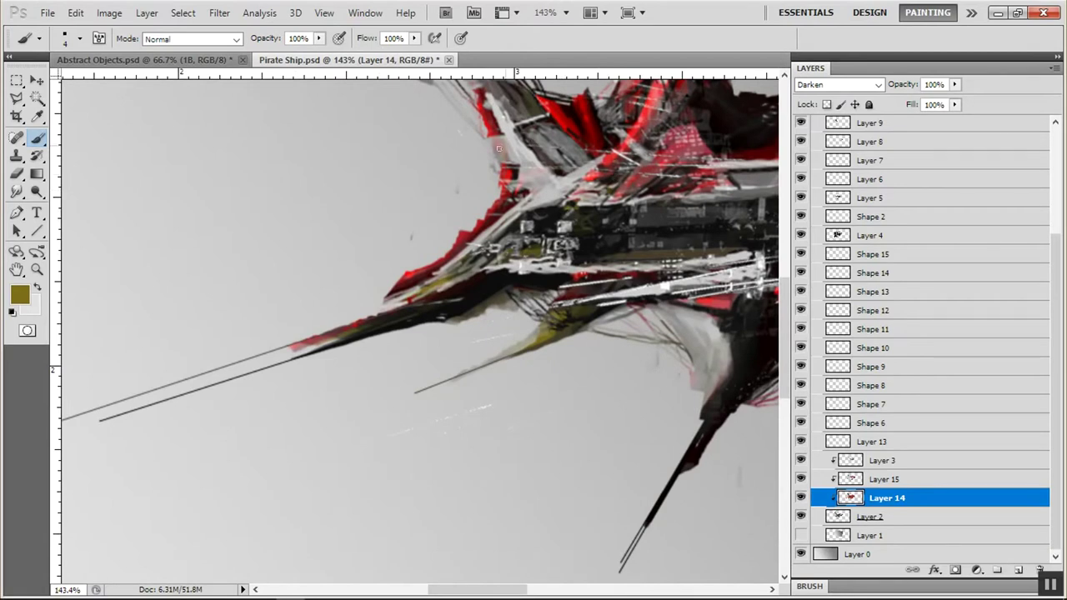
scroll(400, 251, "right", 5)
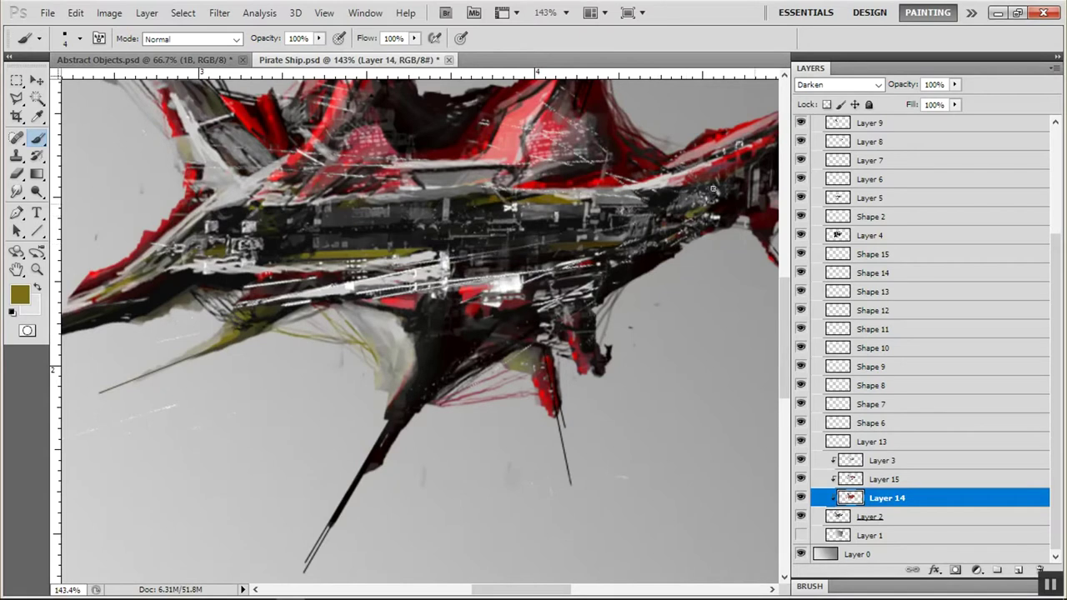
- Make Layer 3 active and choose a lighter khaki yellow as the foreground colour
right_click(373, 203)
key("alt+]")
key("alt+]")
key("Escape")
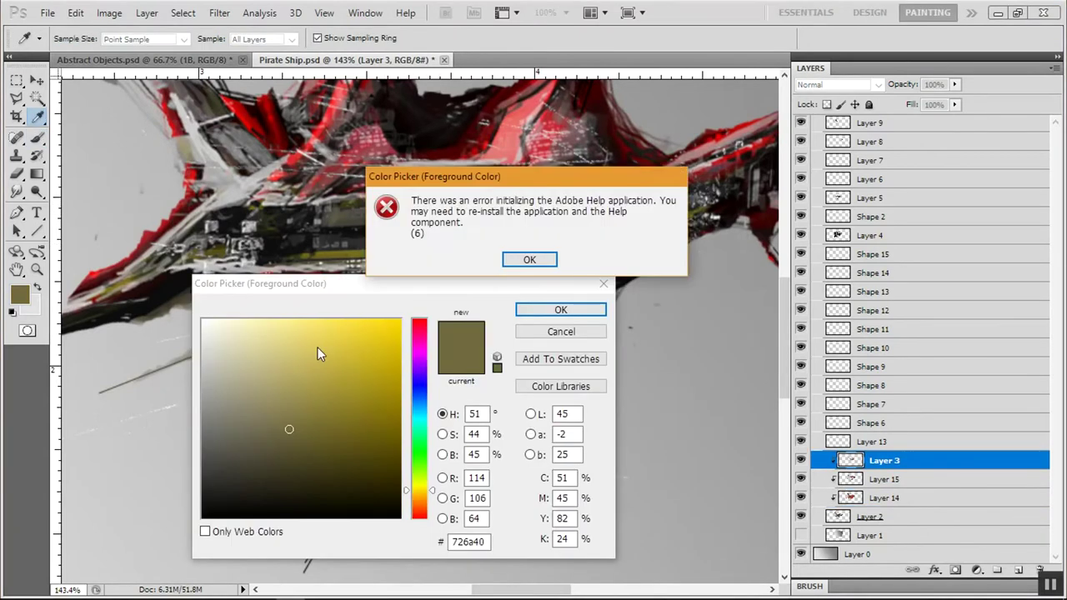
key("Return")
left_click(319, 354)
key("Return")
key("alt+[")
key("alt+[")
key("alt+]")
key("alt+]")
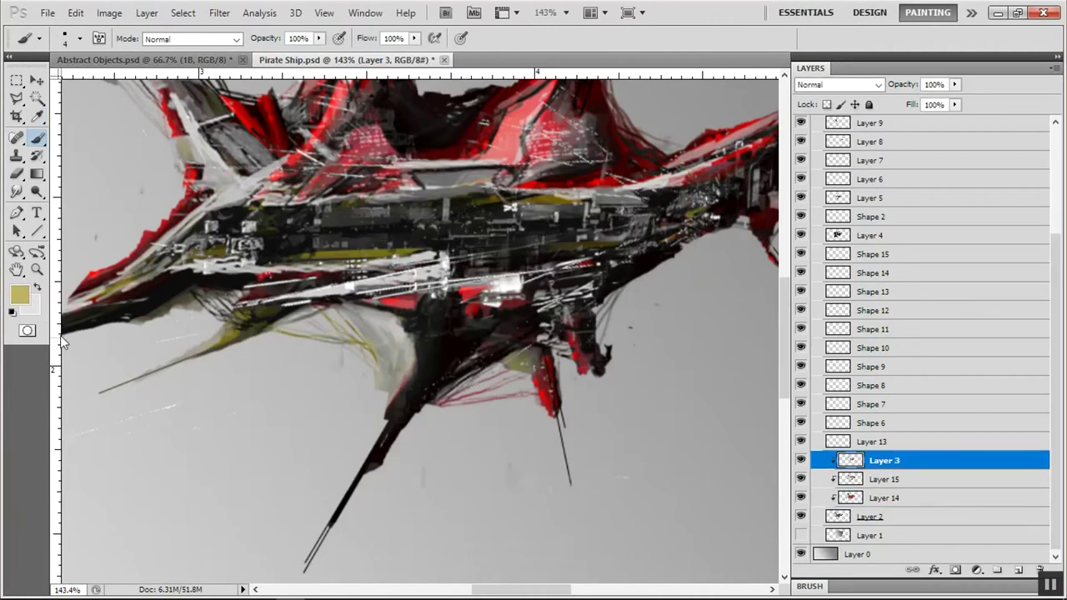
- Paint a soft yellow spot on the middle of the hull and set the soft round brush to 25 px
key("b")
right_click(384, 238)
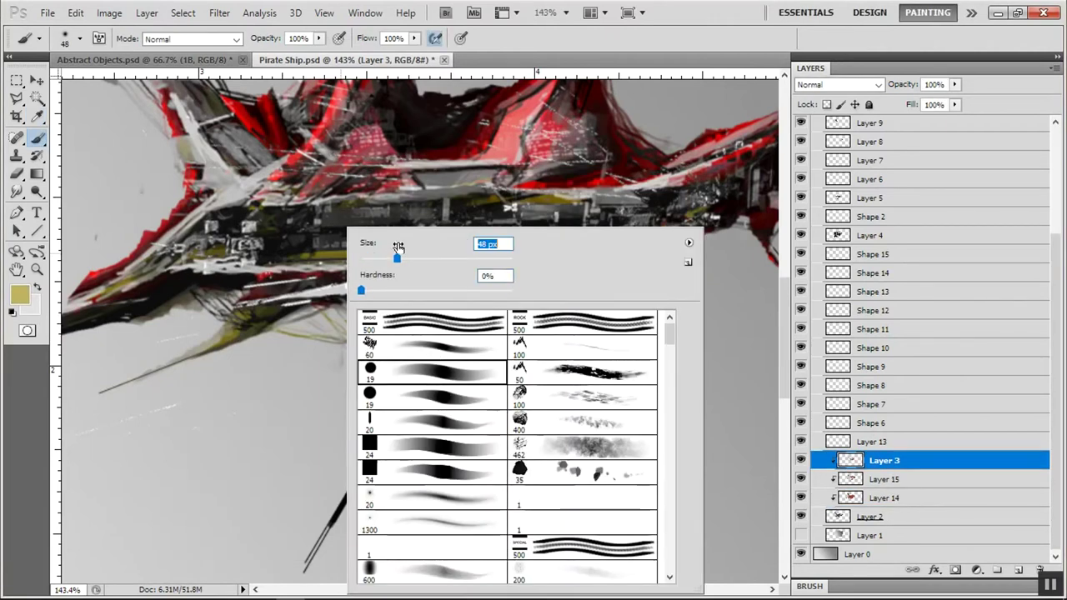
type("25")
key("Return")
- Try other blend modes such as Linear Dodge (Add) on Layer 3, return it to Normal and compare it hidden and shown
left_click(881, 87)
scroll(881, 87, "down", 10)
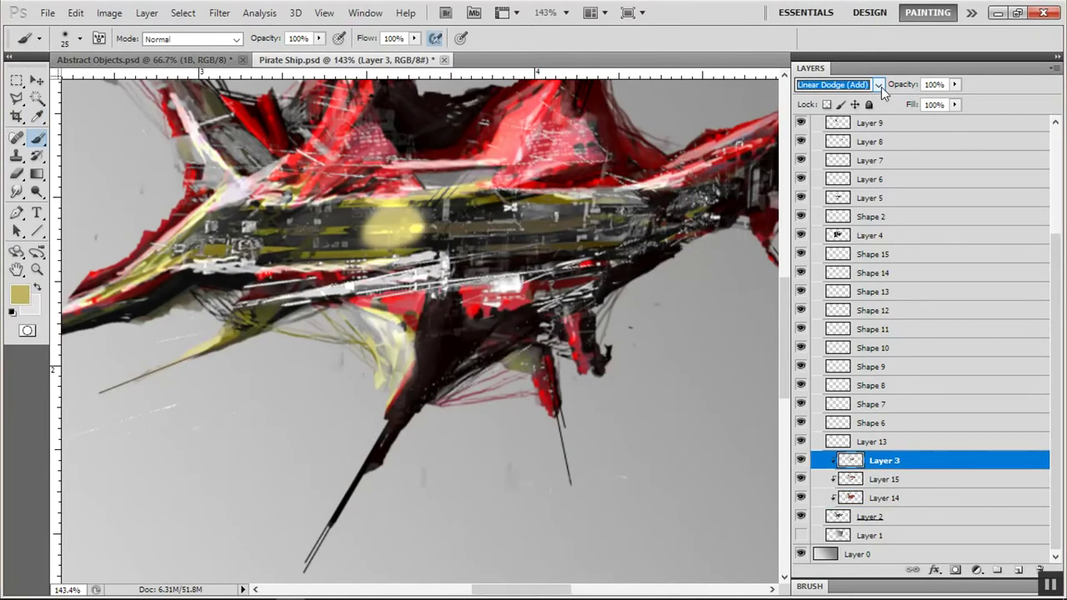
scroll(882, 87, "up", 11)
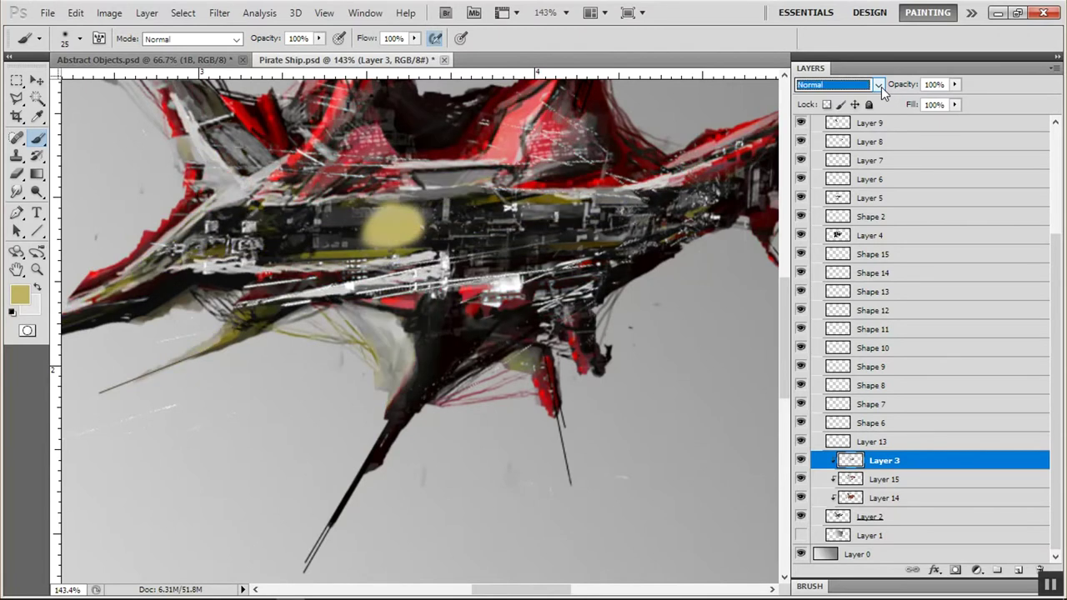
left_click(800, 461)
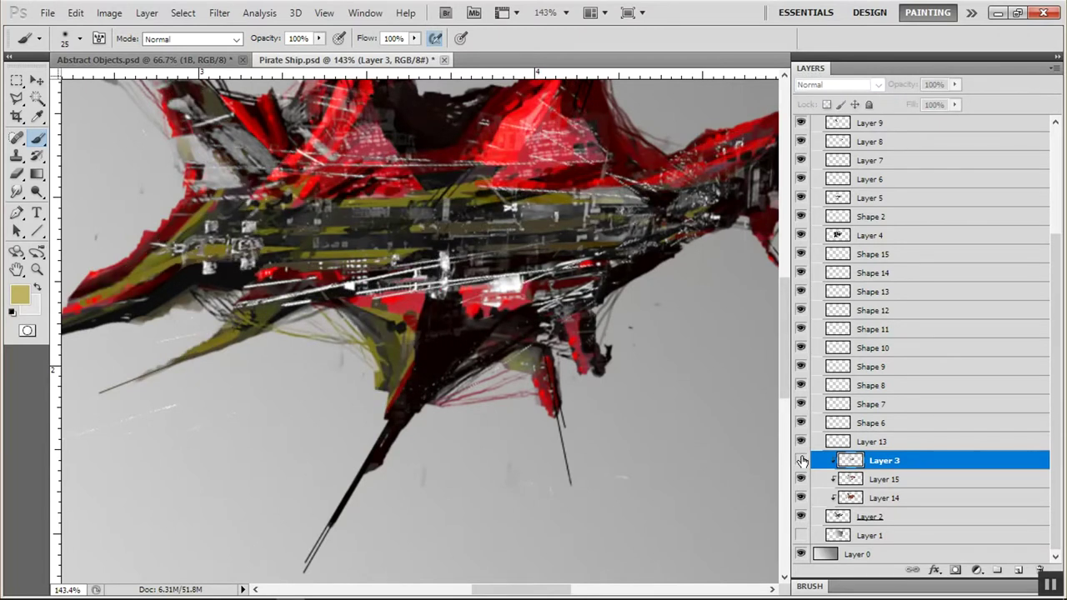
left_click(800, 460)
- Erase the soft yellow spot from the hull on Layer 3
key("e")
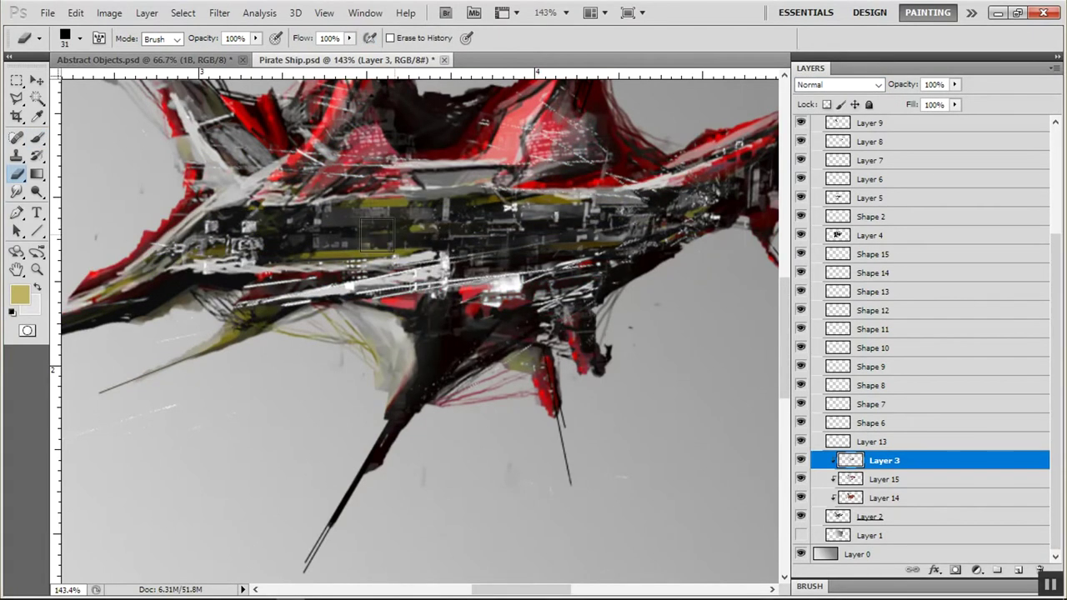
right_click(403, 225)
key("Escape")
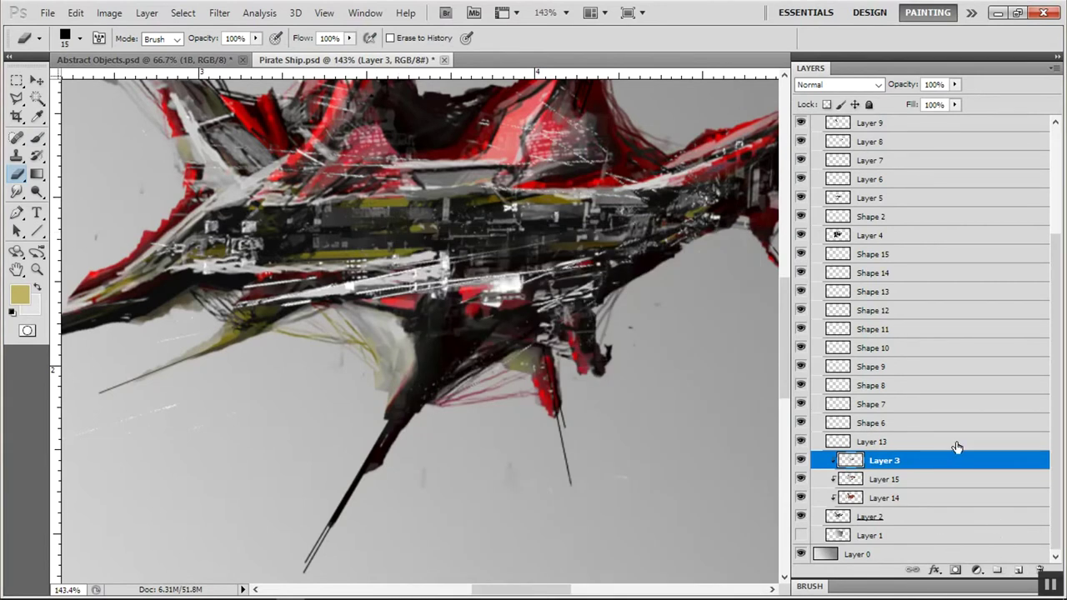
- Create a new layer above Layer 13, draw an elliptical selection on the hull and choose a bright violet foreground colour
left_click(955, 442)
key("ctrl+shift+alt+n")
key("m")
key("Return")
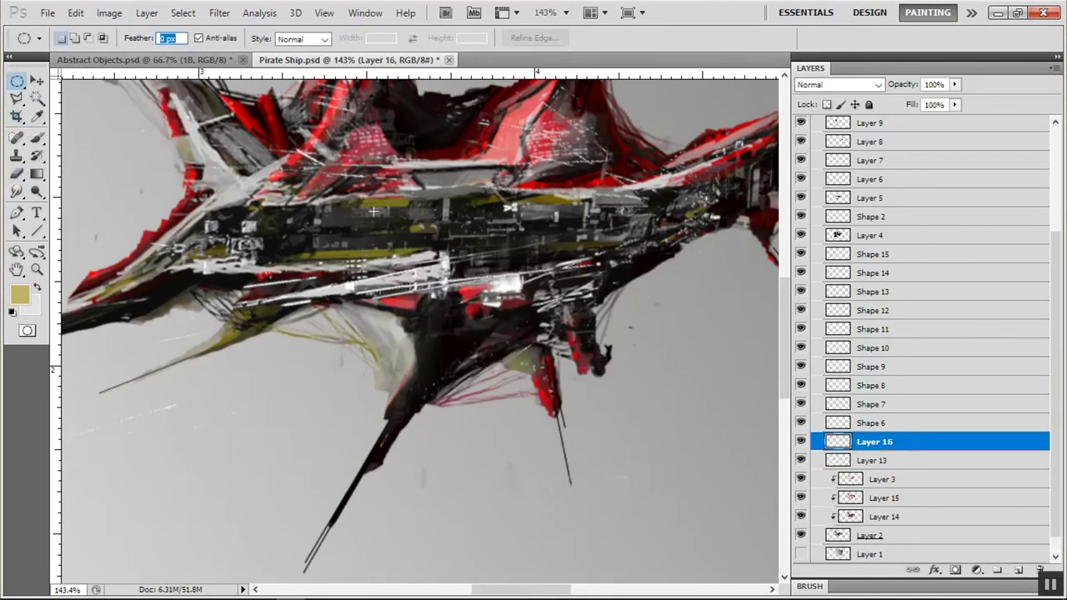
left_click_drag(394, 206, 452, 265)
left_click(19, 295)
left_click(414, 334)
left_click(399, 319)
left_click(562, 310)
- Try filling the elliptical hull selection with violet using the Paint Bucket, and undo the fill and selection
left_click_drag(37, 173, 83, 187)
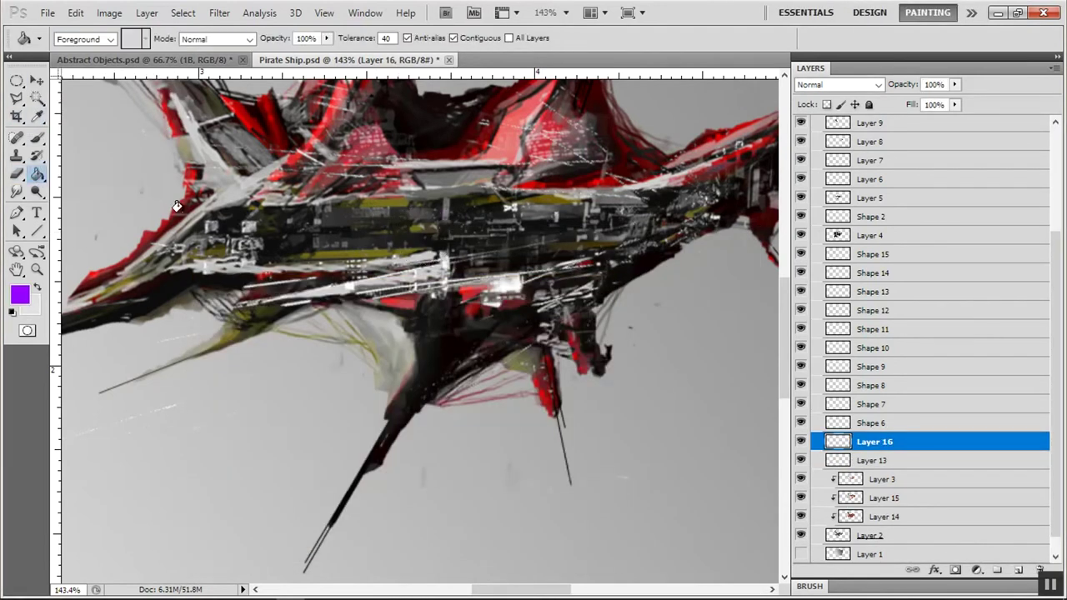
left_click(411, 258)
key("m")
key("ctrl+alt+z")
key("ctrl+alt+z")
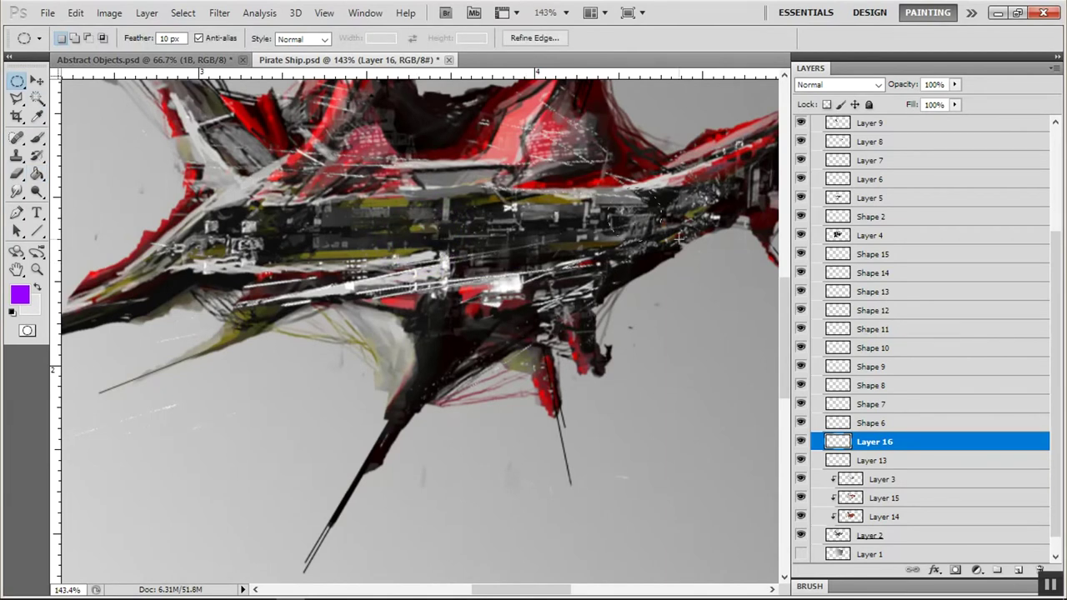
- Build several elliptical selections with a 10 px feather around the front hull, the stern, the towers and the antenna tips
left_click_drag(658, 237, 613, 190)
left_click_drag(377, 459, 750, 433)
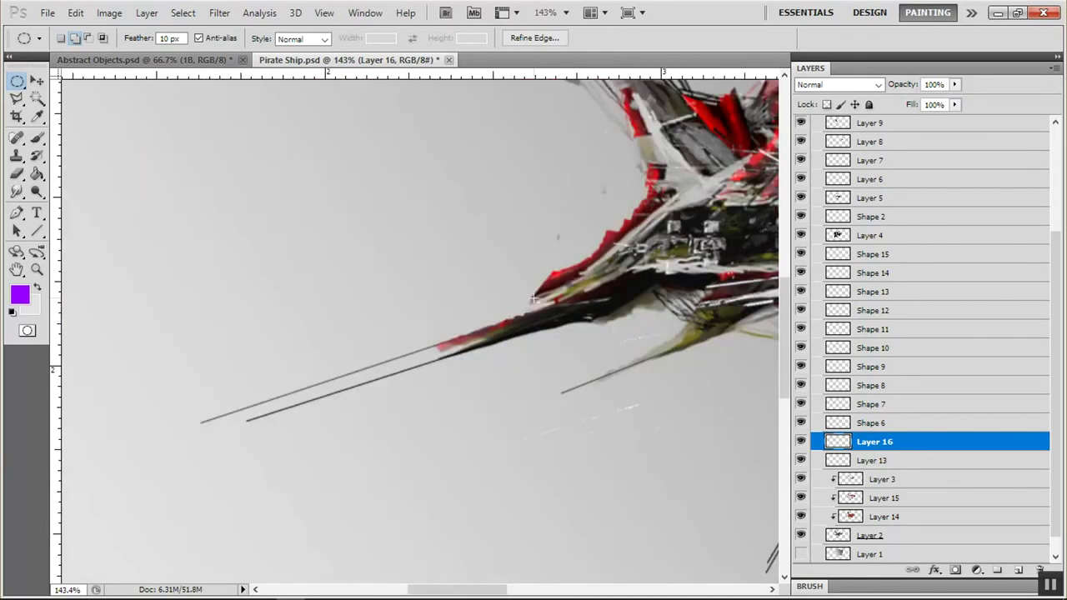
left_click_drag(583, 125, 776, 304)
left_click_drag(401, 203, 443, 213)
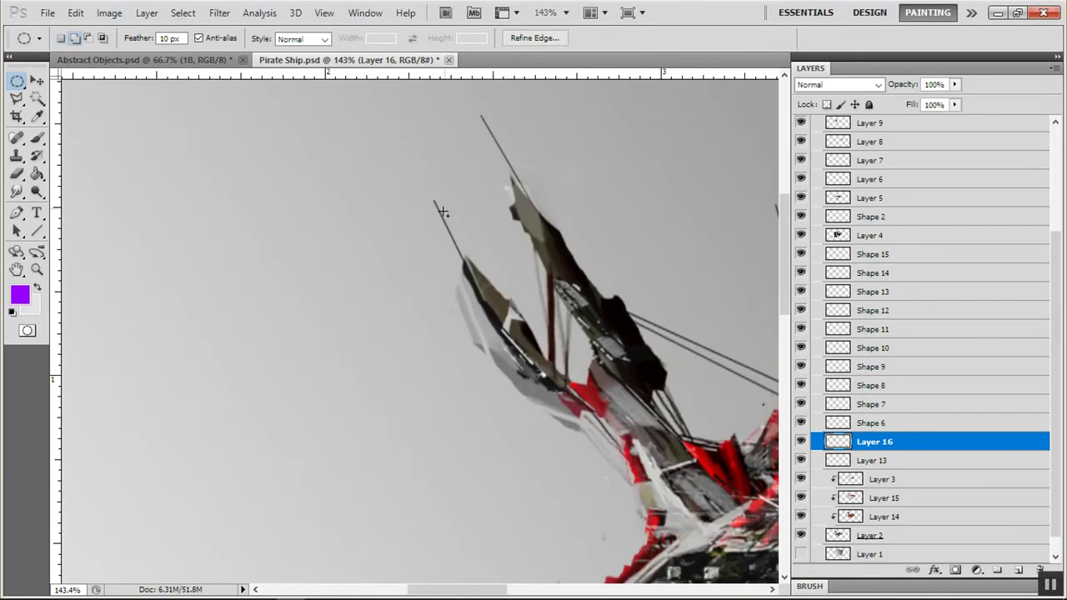
scroll(443, 214, "right", 5)
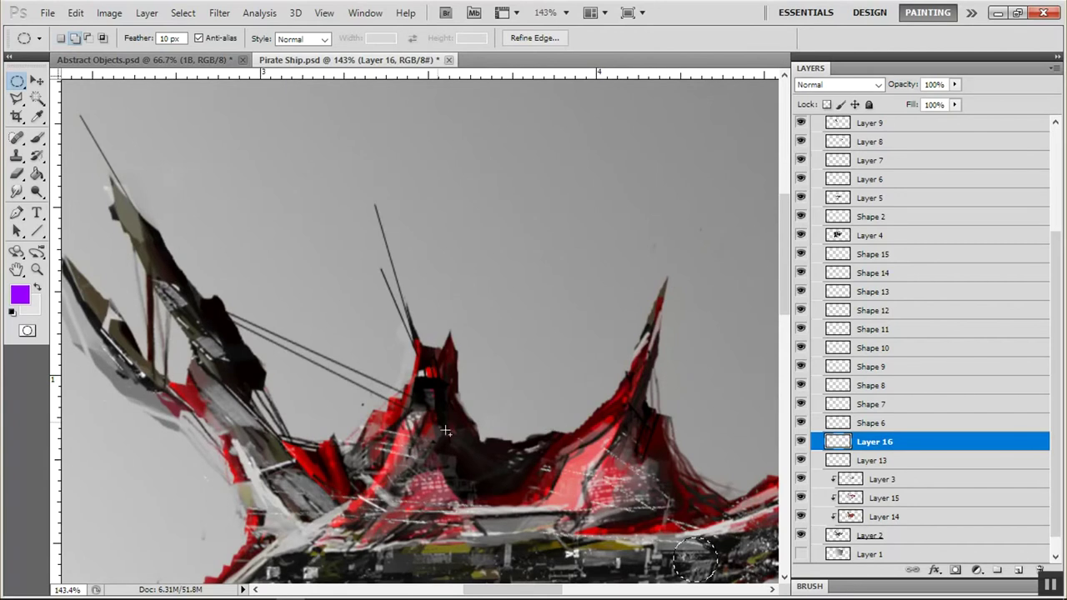
scroll(596, 593, "right", 4)
scroll(501, 417, "down", 4)
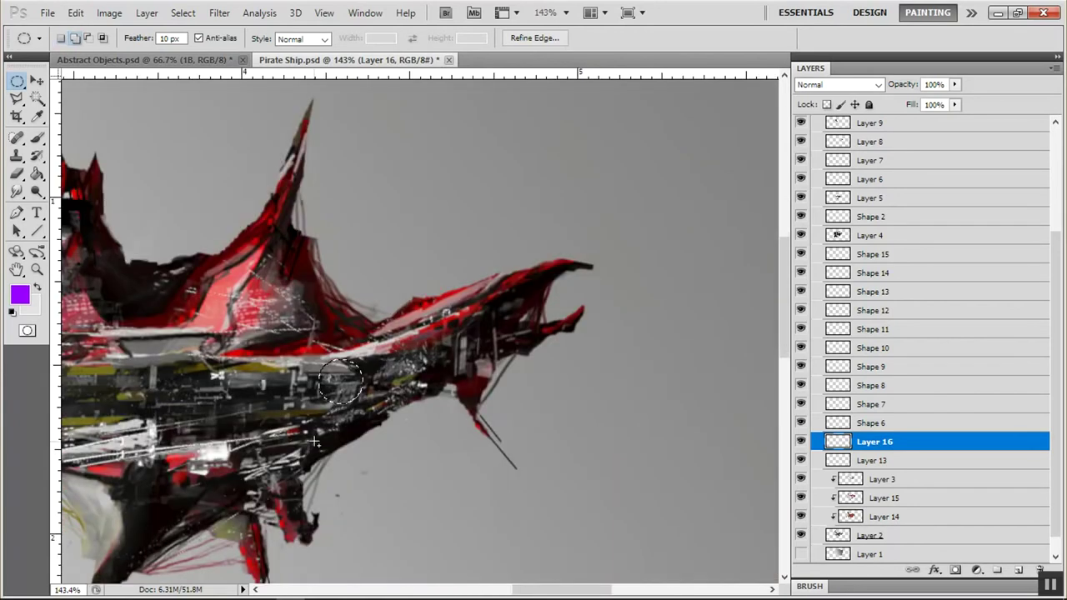
- Fill the feathered elliptical selections with violet on Layer 16 to create soft glows
key("g")
left_click(345, 379)
left_click_drag(529, 590, 459, 590)
scroll(552, 214, "up", 4)
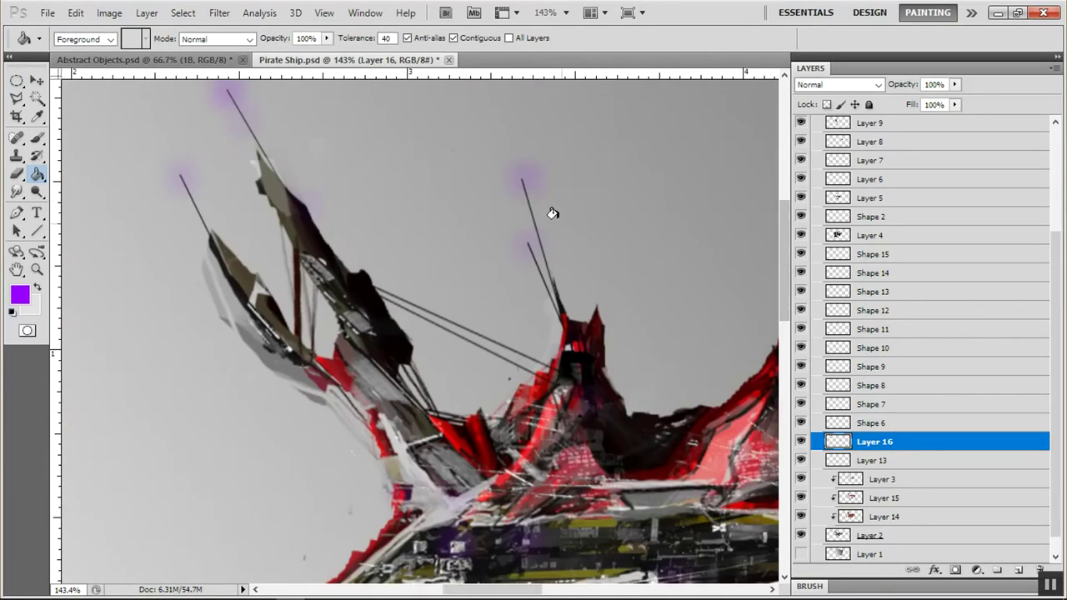
- Strengthen the violet glows on the front hull and the bow's lower spike tip with a soft brush, setting its opacity to 57%
scroll(553, 213, "down", 6)
scroll(553, 214, "right", 5)
key("b")
key("4")
key("2")
key("7")
key("8")
left_click_drag(710, 332, 753, 380)
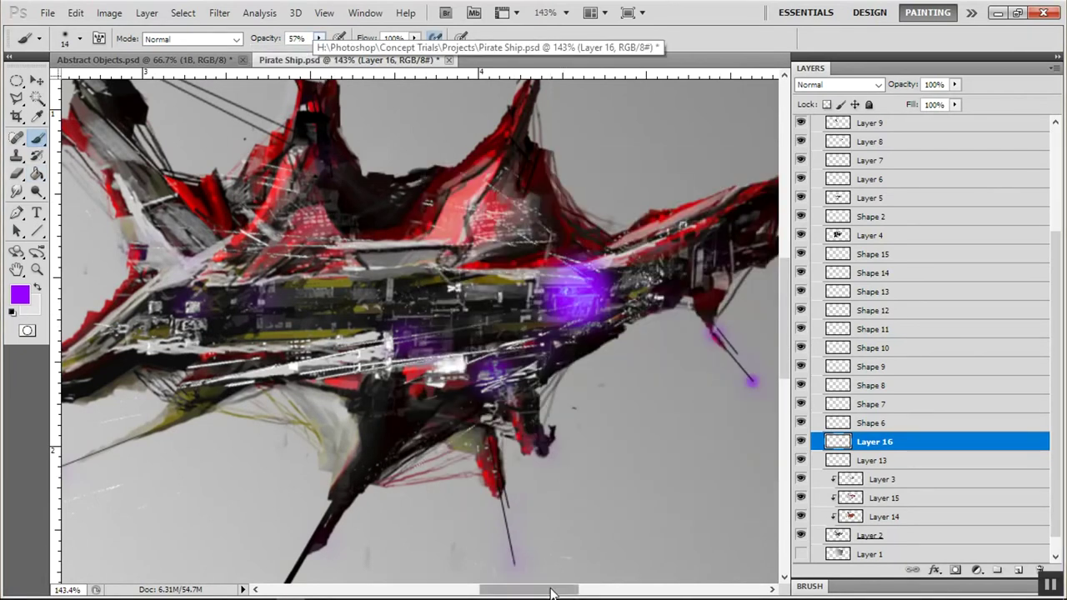
scroll(162, 493, "left", 6)
key("5")
key("7")
- Switch to a 22 px brush at 13% opacity, choose a blue-violet and tint the rear upper mast
right_click(140, 495)
key("Return")
key("2")
key("6")
left_click_drag(785, 317, 784, 271)
left_click(498, 185)
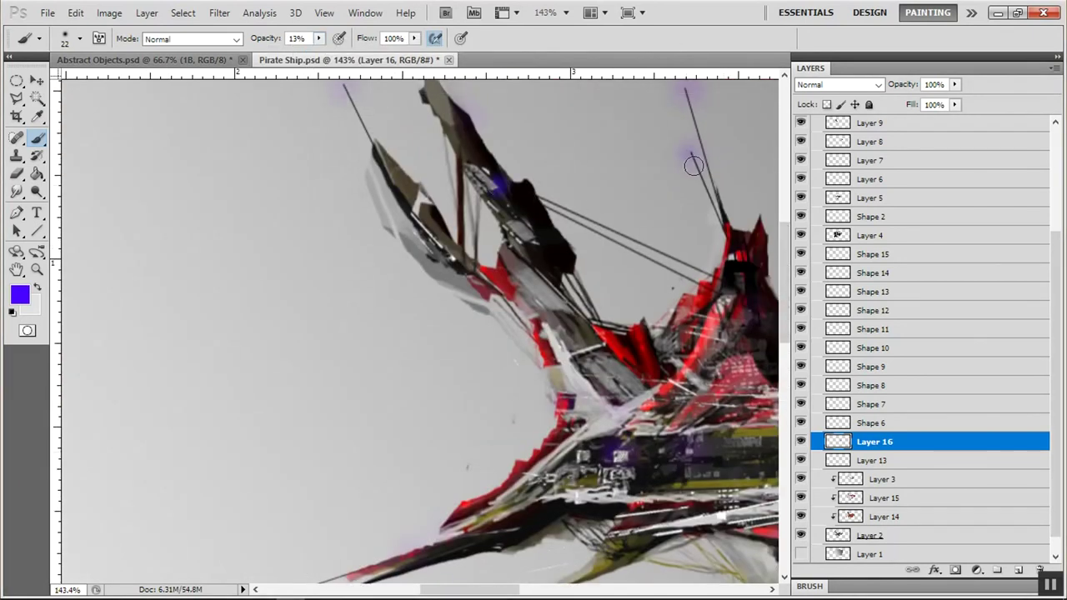
- Glaze blue-violet over the main hull, the bow and the bases of the towers on Layer 16
left_click_drag(694, 165, 160, 270)
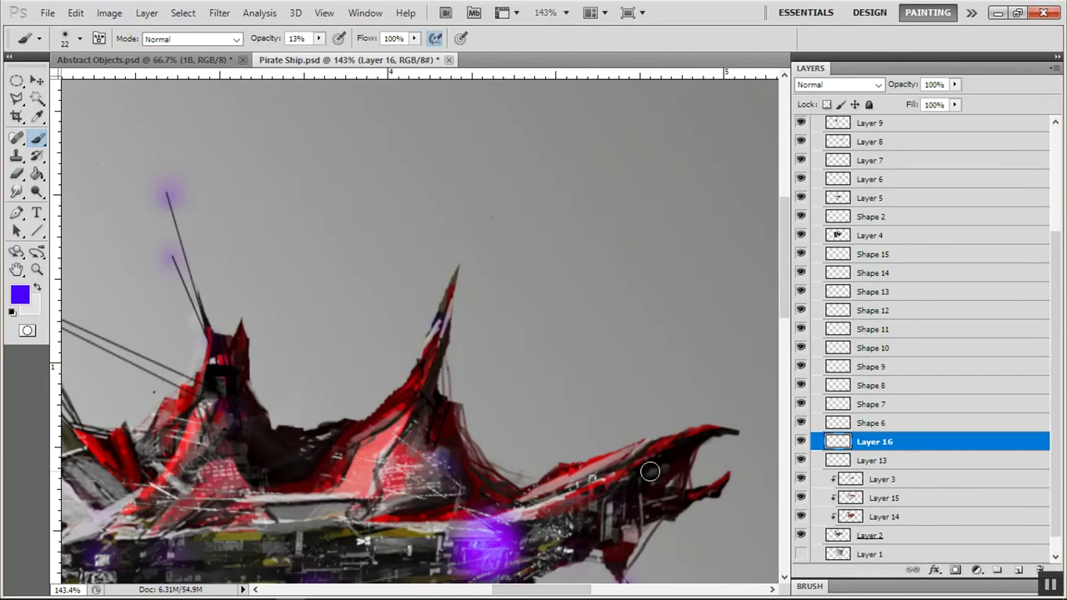
scroll(650, 471, "down", 3)
mouse_move(529, 313)
left_mouse_down()
mouse_move(365, 285)
mouse_move(319, 307)
left_mouse_up()
mouse_move(622, 250)
left_mouse_down()
mouse_move(534, 251)
mouse_move(467, 390)
left_mouse_up()
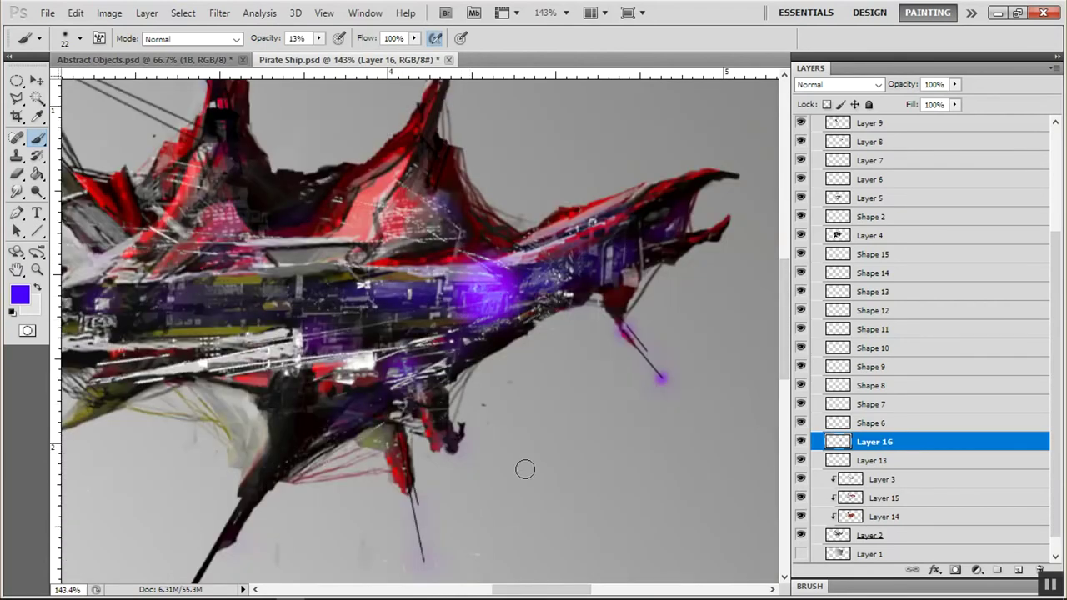
scroll(525, 470, "left", 5)
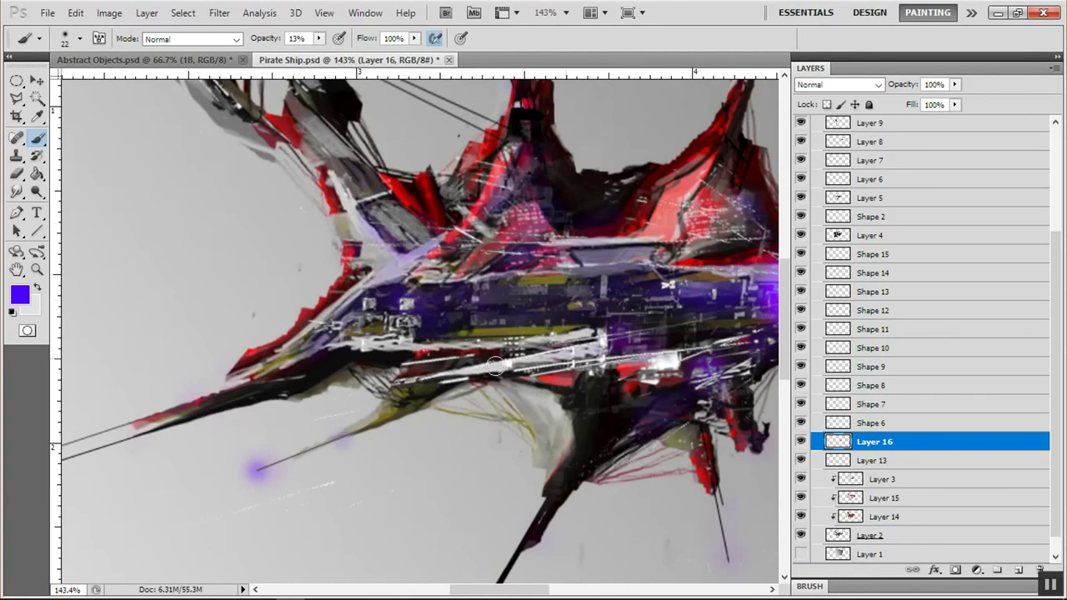
- Choose a vivid crimson and glaze it over the stern and the hull's underside
scroll(456, 490, "right", 2)
left_click(20, 294)
key("Return")
left_click_drag(247, 290, 228, 305)
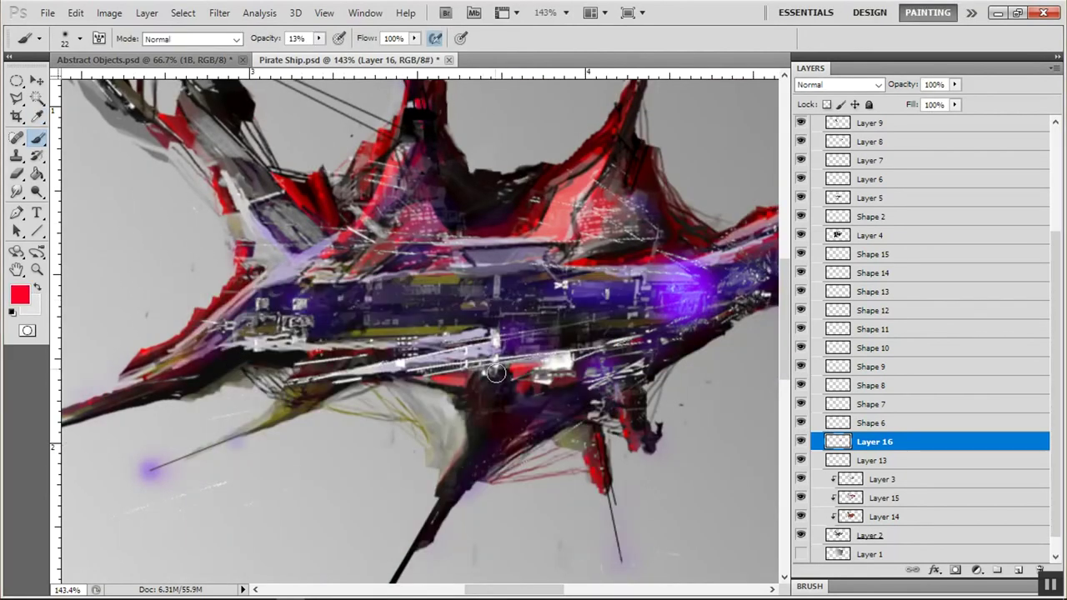
- Glaze crimson over the towers, the two rear masts and the long stern spike
scroll(680, 354, "up", 3)
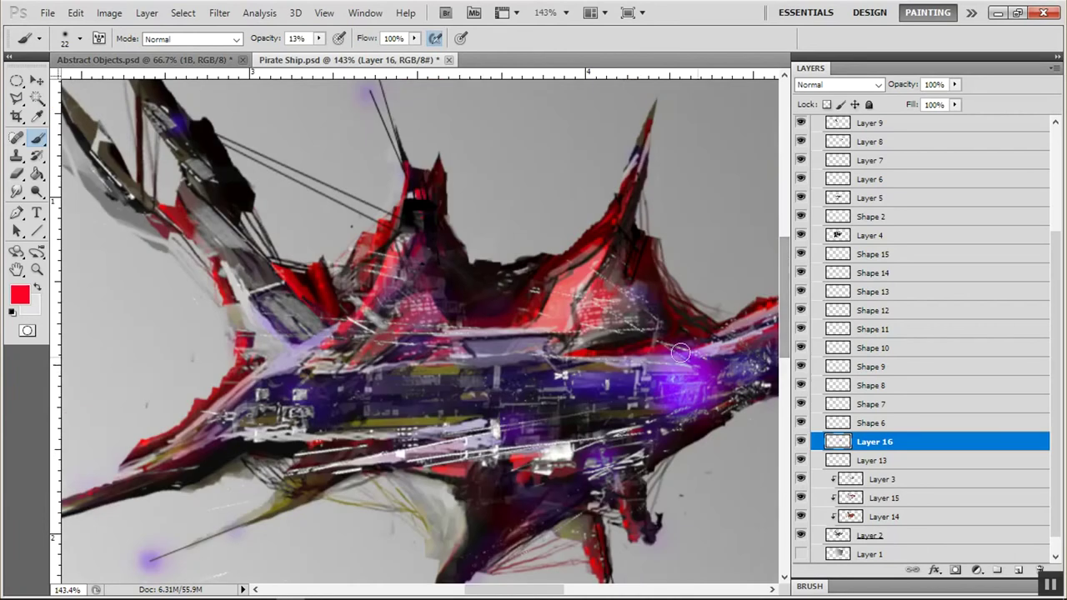
scroll(620, 278, "up", 3)
scroll(577, 563, "left", 8)
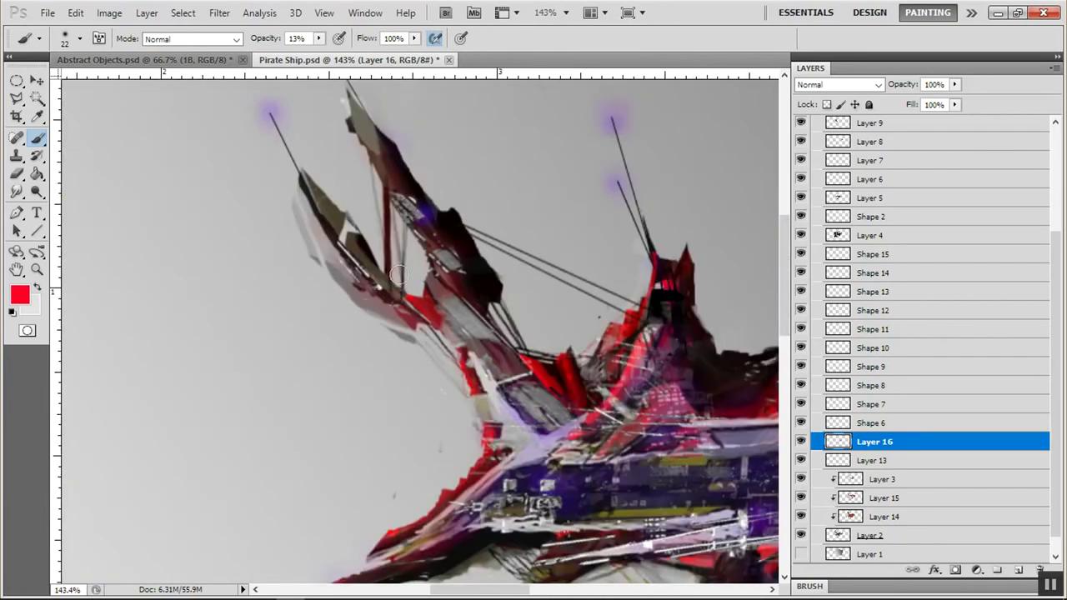
scroll(318, 353, "down", 8)
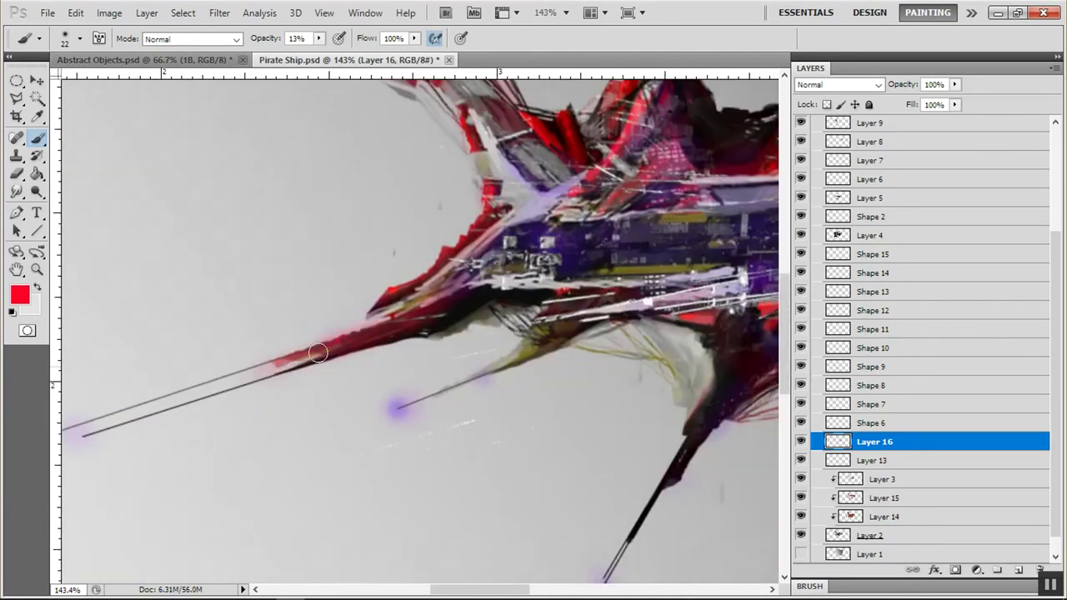
- Choose magenta, set the soft brush to 65 px and 61% opacity, and dab glows on the stern and middle of the hull
scroll(318, 352, "right", 12)
scroll(318, 353, "up", 3)
left_click(386, 358, "alt")
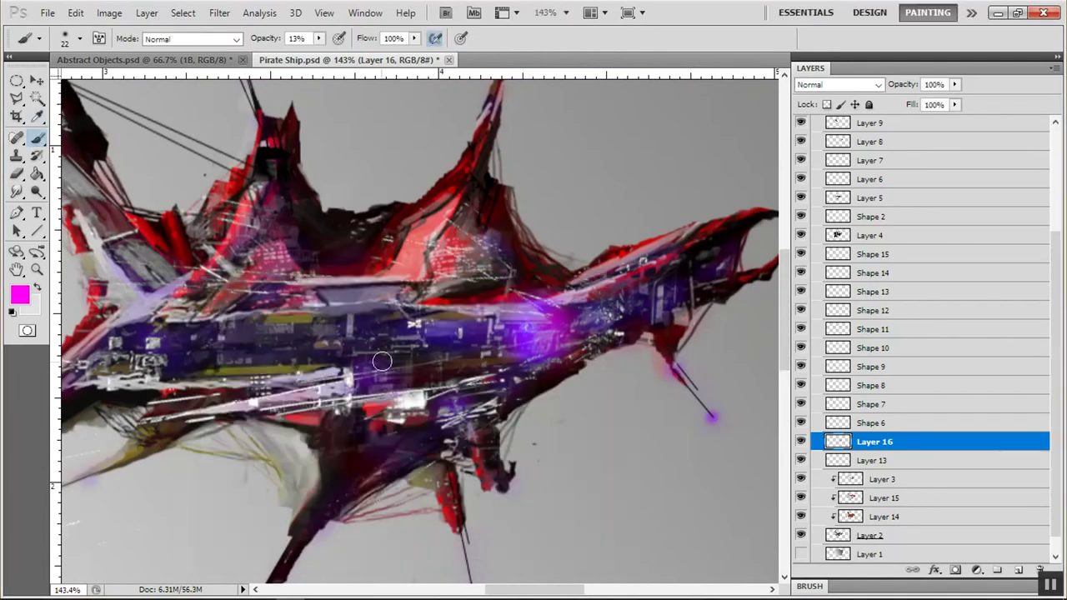
key("6")
key("1")
key("bracketright")
key("bracketright")
key("bracketright")
key("bracketright")
left_click(162, 337)
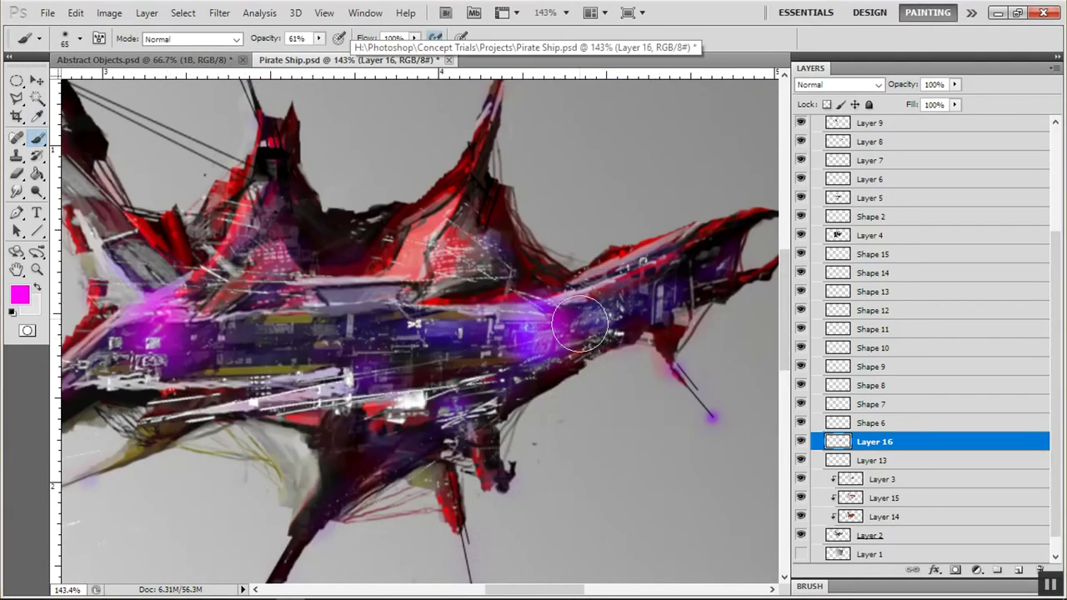
left_click(425, 341)
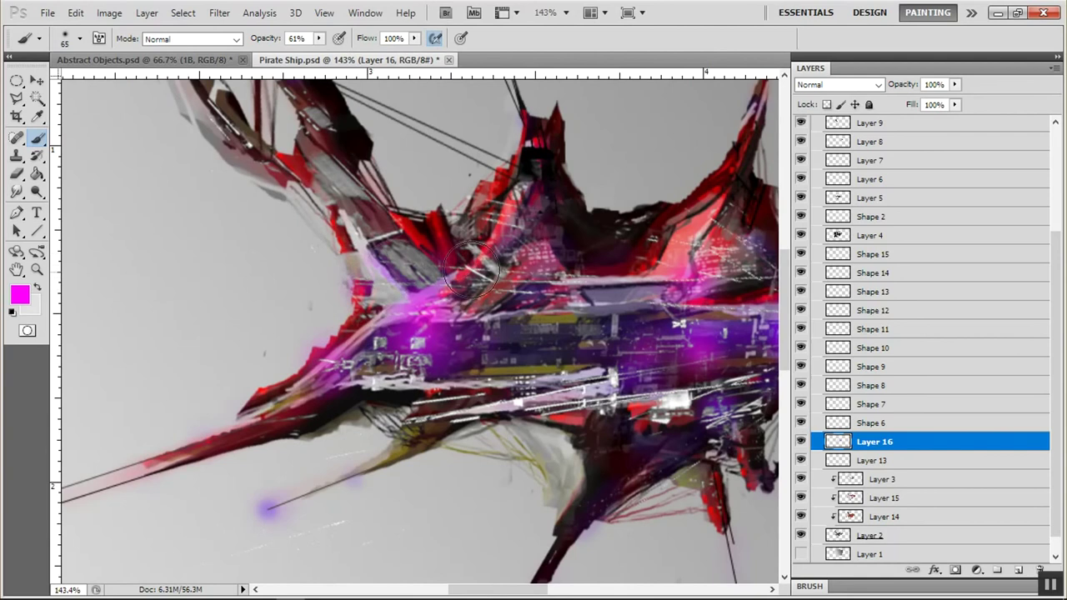
- Set Layer 16's blend mode to Hard Light and zoom out to view the whole ship
key("z")
left_click(526, 332, "alt")
left_click(611, 354, "alt")
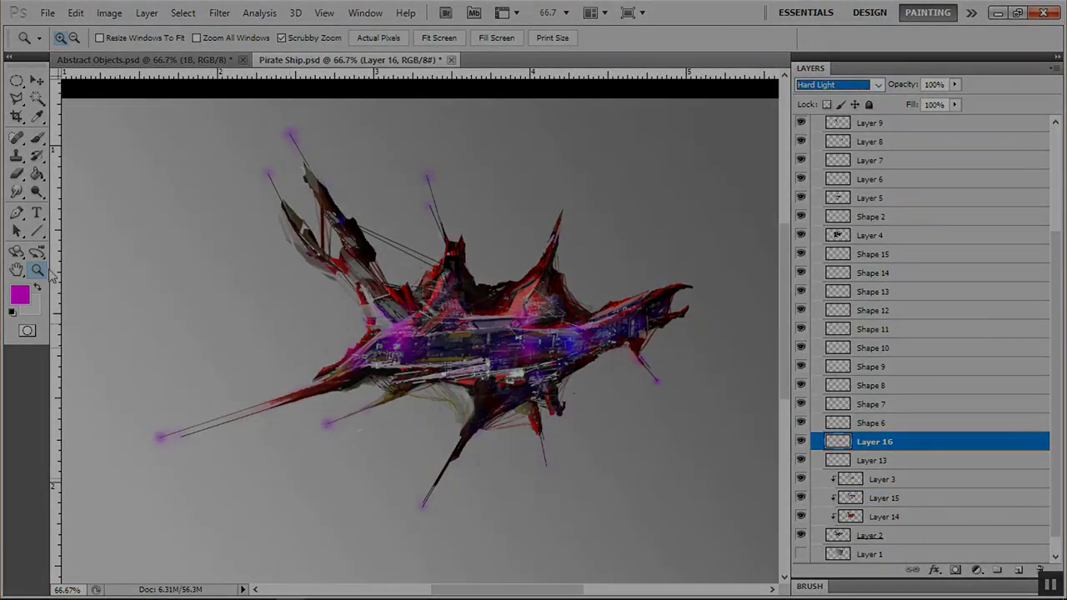
left_click(580, 464, "alt")
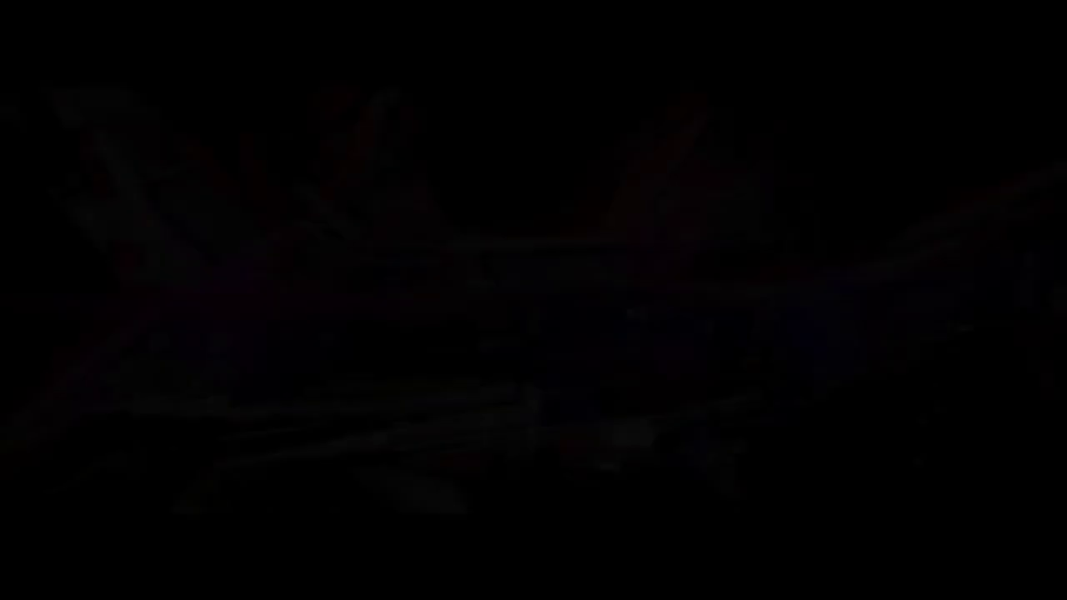